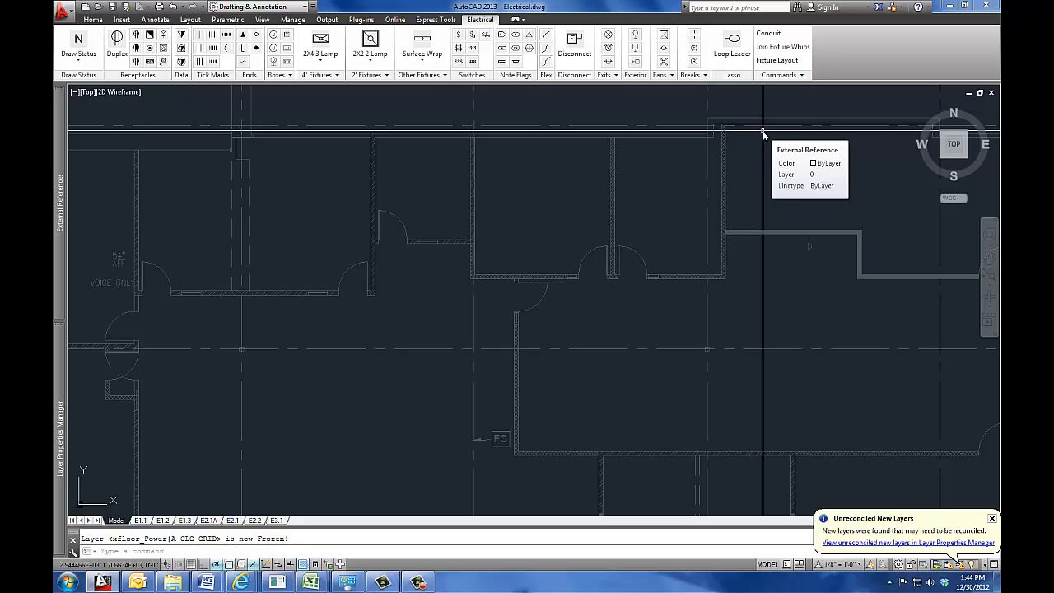
Start the Alternating Commands tool with DUP as the first command and TEL as the second
{"action": "left_click", "coordinate": [778, 75]}
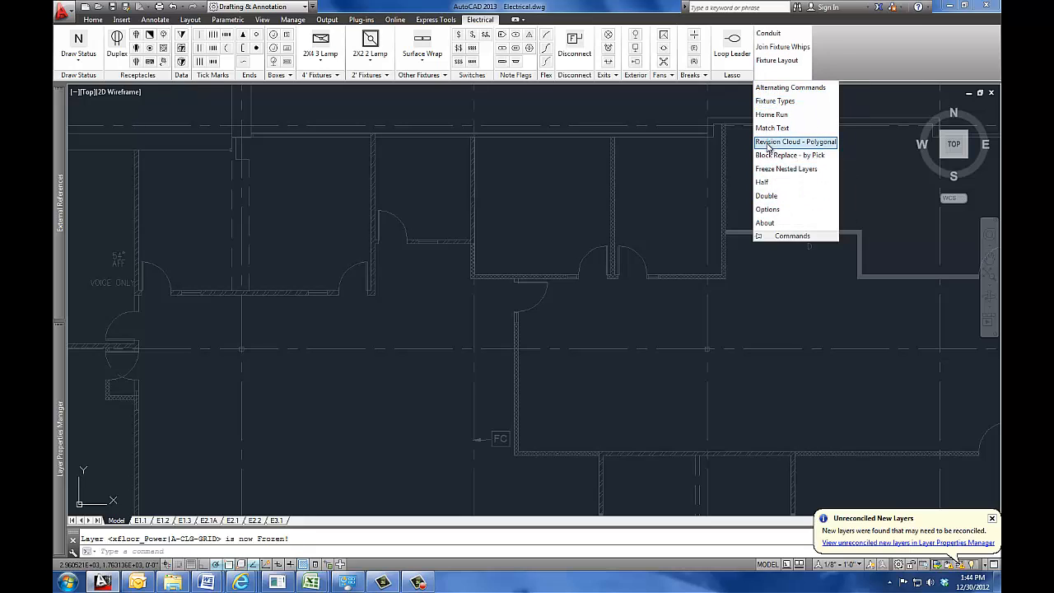
{"action": "left_click", "coordinate": [792, 87]}
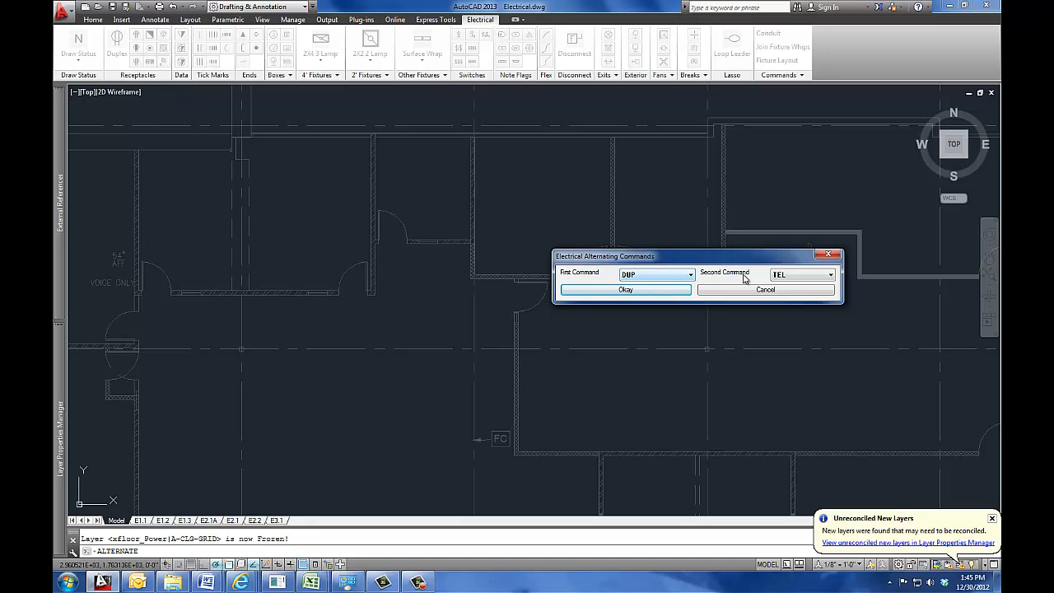
{"action": "left_click", "coordinate": [671, 277]}
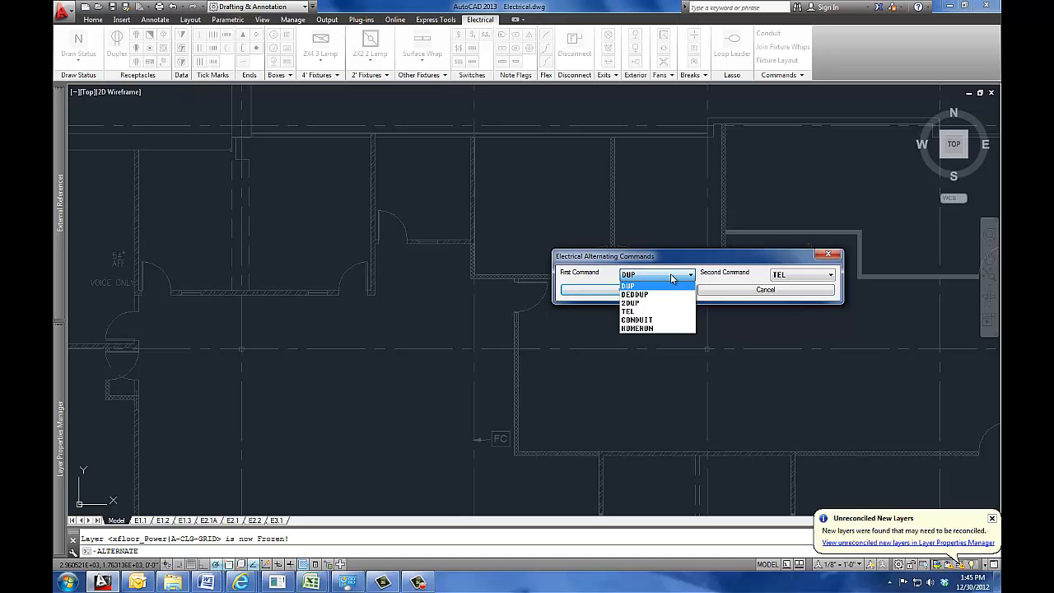
{"action": "left_click", "coordinate": [670, 276]}
{"action": "left_click", "coordinate": [801, 276]}
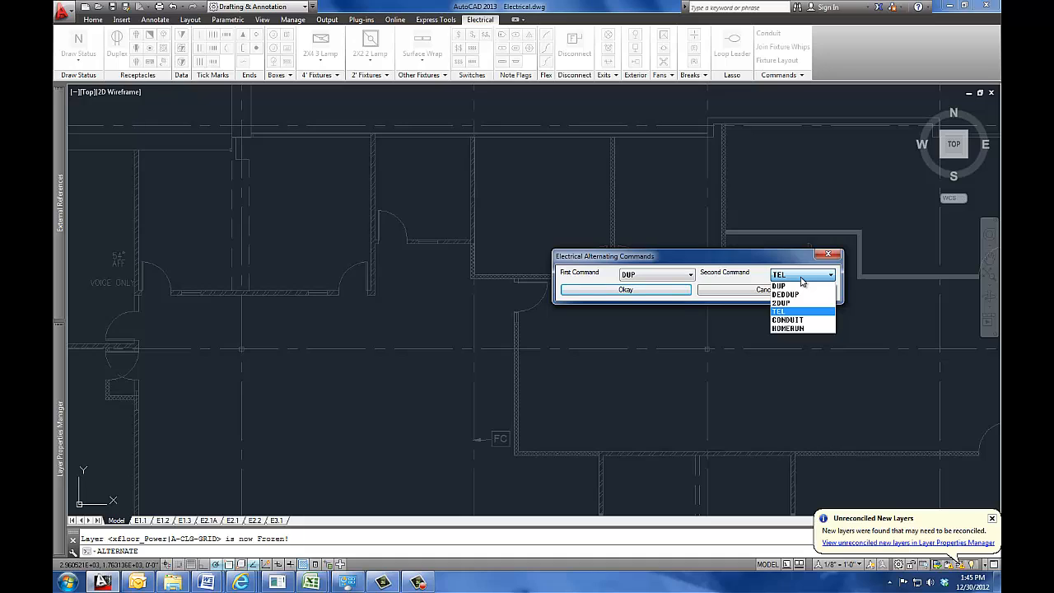
{"action": "left_click", "coordinate": [659, 279]}
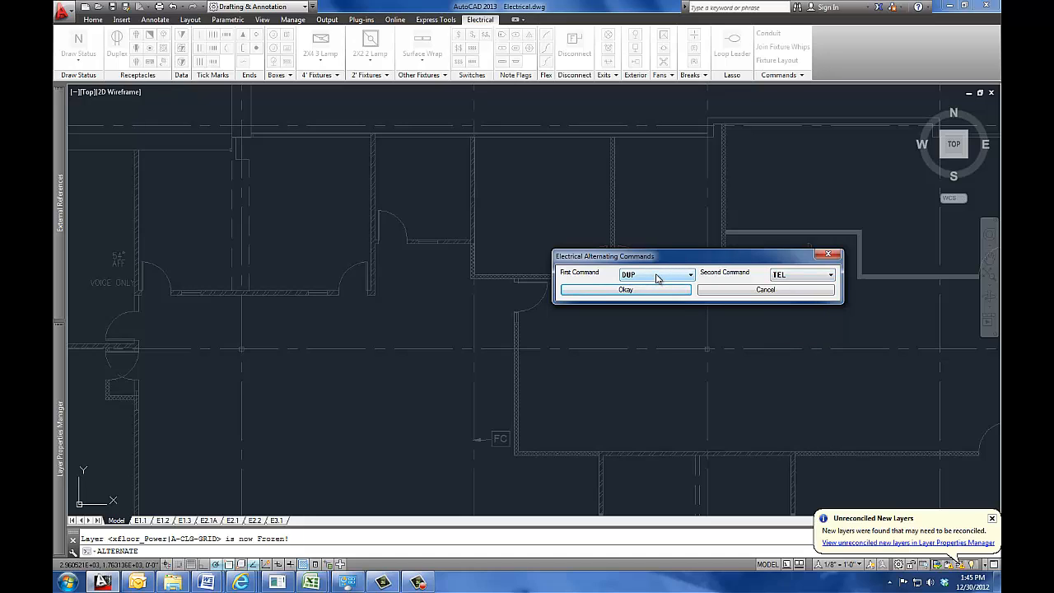
{"action": "left_click", "coordinate": [657, 277]}
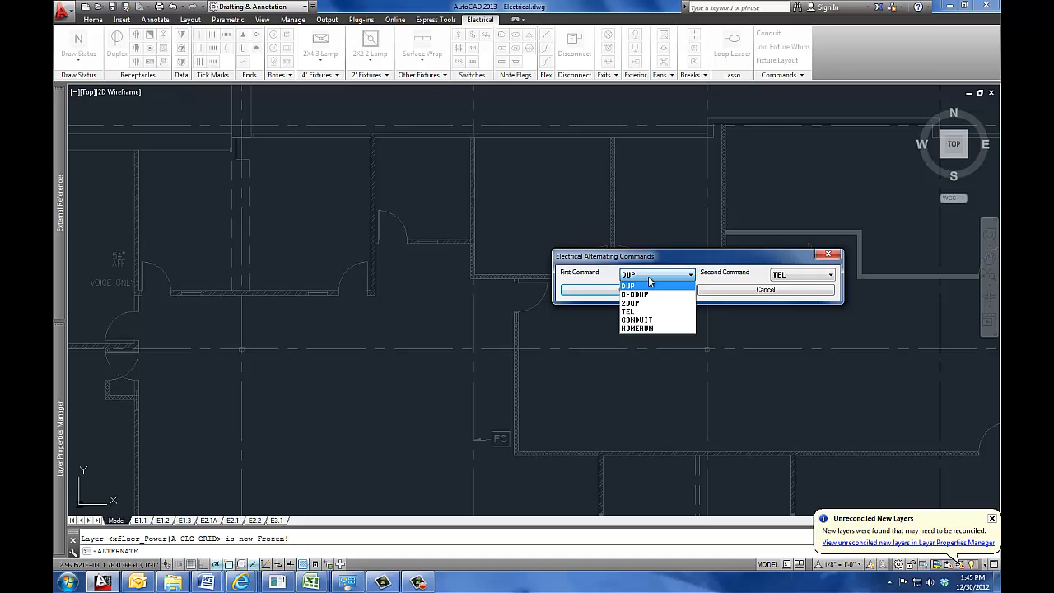
{"action": "left_click", "coordinate": [797, 278]}
{"action": "left_click", "coordinate": [797, 278]}
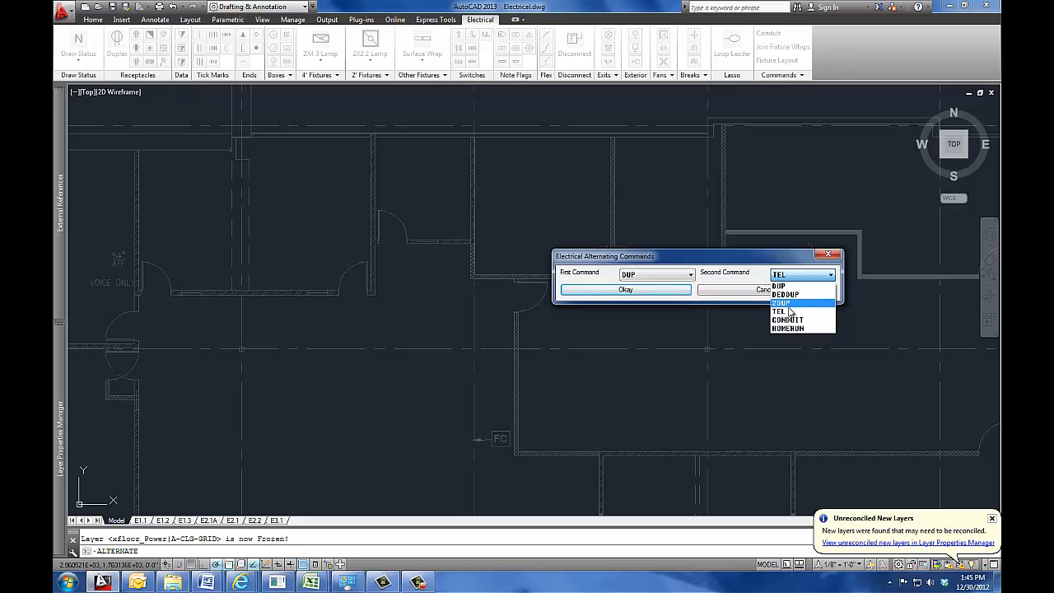
{"action": "left_click", "coordinate": [790, 313]}
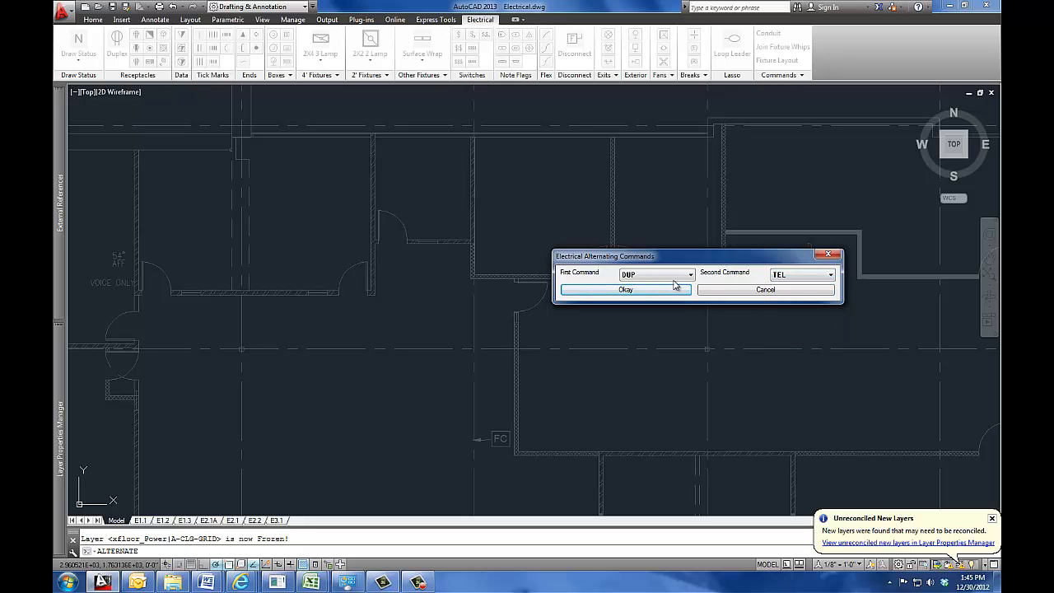
{"action": "left_click", "coordinate": [624, 290]}
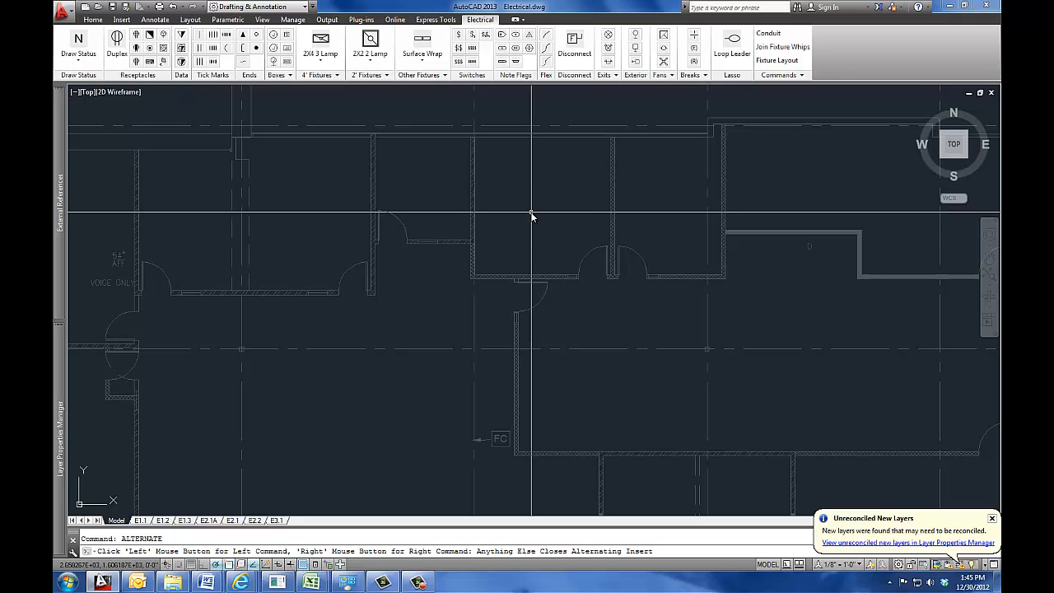
Turn off object snap and insert a duplex receptacle on the middle office's west wall, facing into the room
{"action": "scroll", "coordinate": [477, 403], "scroll_direction": "up", "scroll_amount": 2}
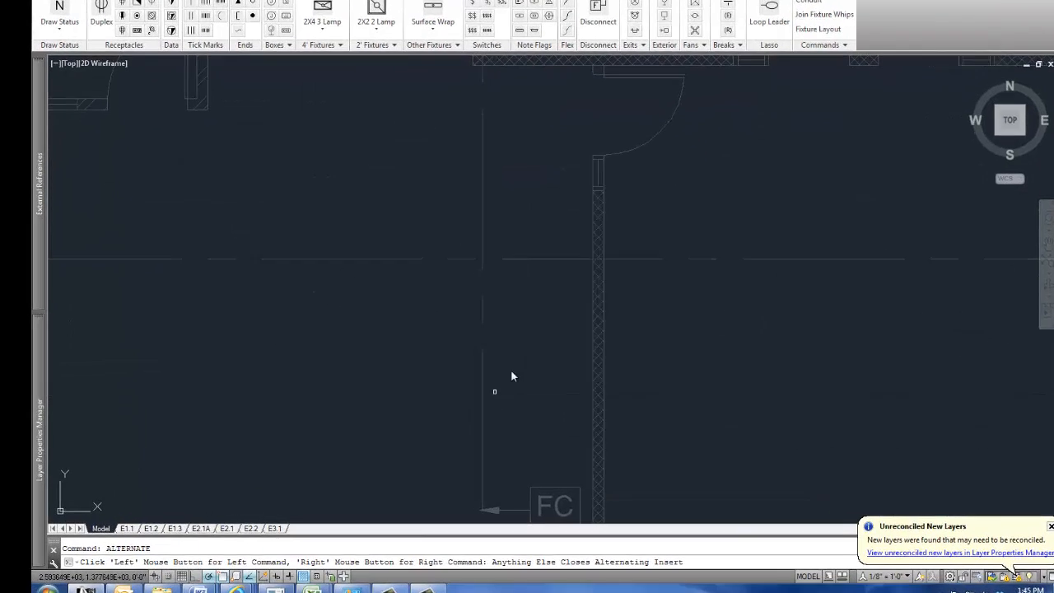
{"action": "middle_click_drag", "start_coordinate": [670, 165], "coordinate": [569, 447]}
{"action": "middle_click_drag", "start_coordinate": [629, 244], "coordinate": [540, 375]}
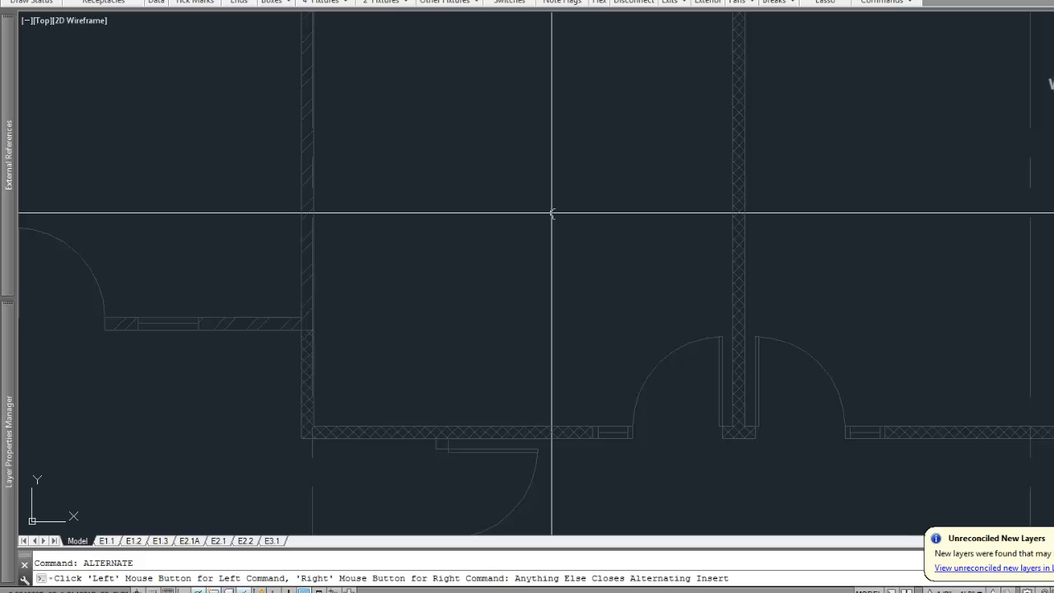
{"action": "left_click", "coordinate": [496, 212]}
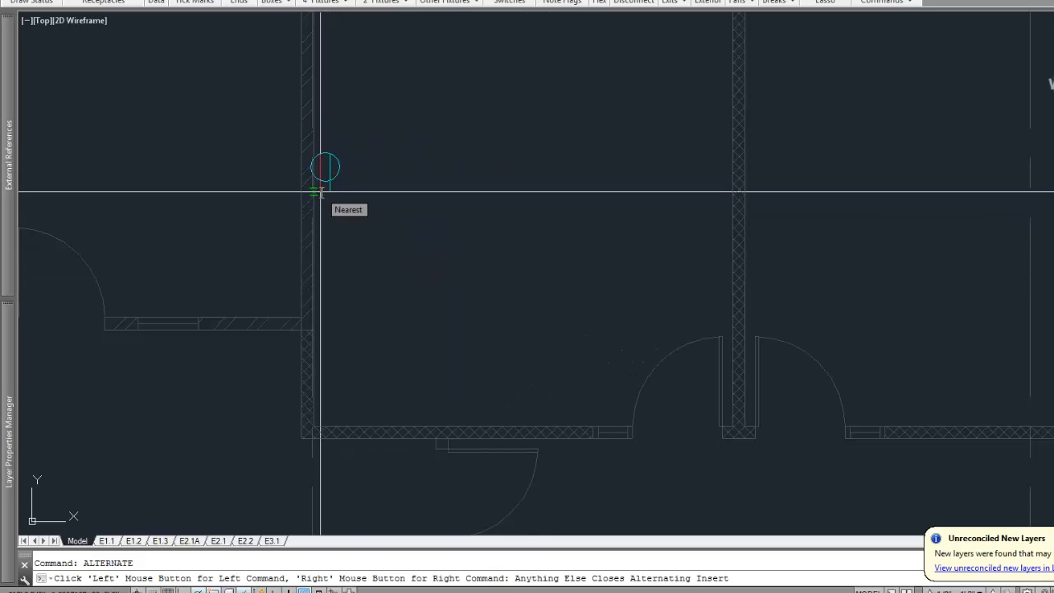
{"action": "key", "text": "F3"}
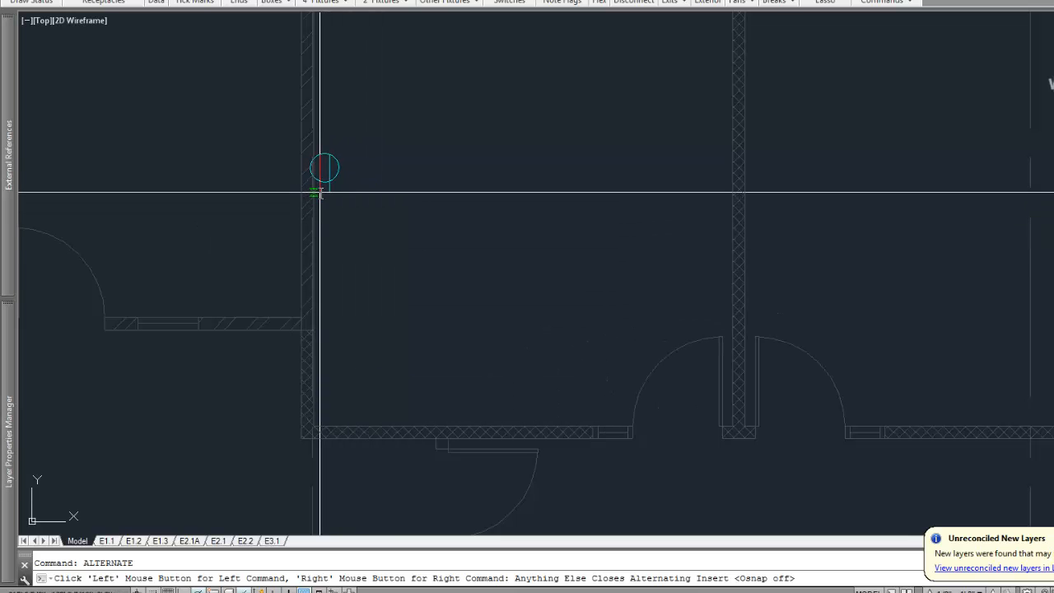
{"action": "left_click", "coordinate": [315, 238]}
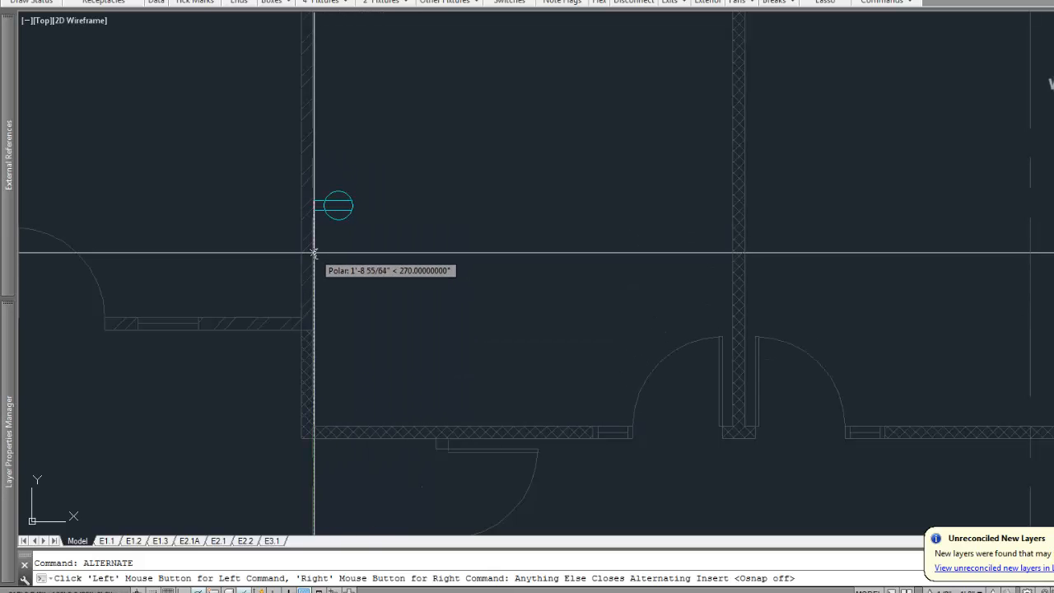
{"action": "left_click", "coordinate": [313, 252]}
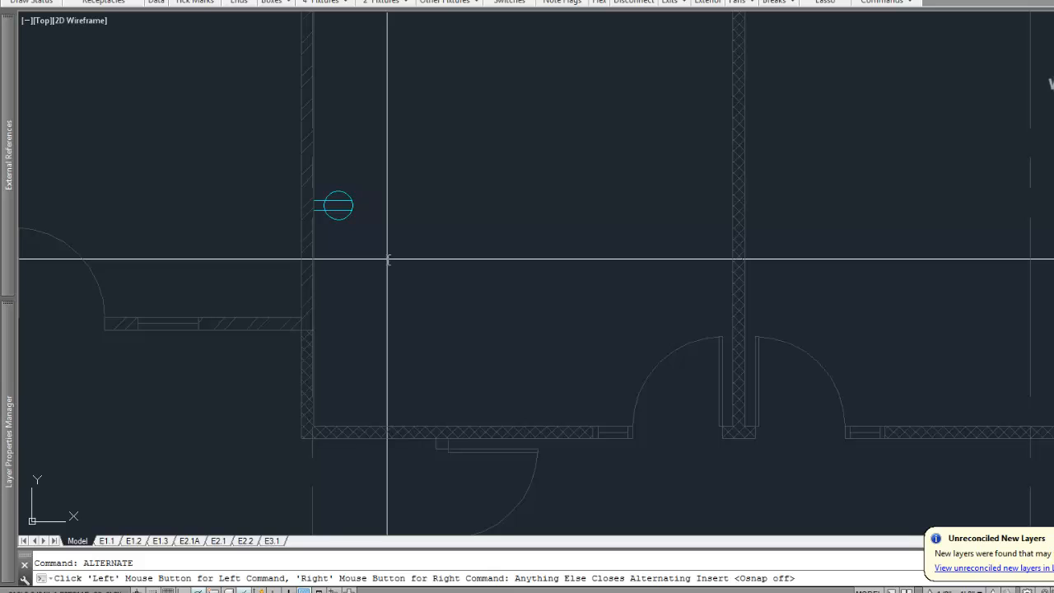
Insert a telephone outlet on the office's west wall just below the duplex receptacle, facing into the room
{"action": "left_click", "coordinate": [387, 259]}
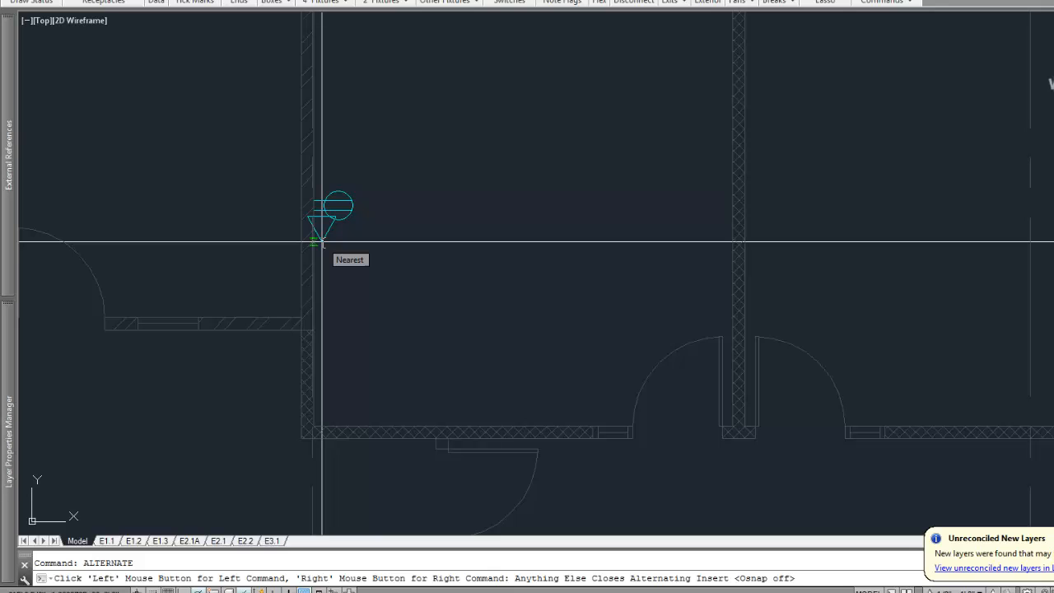
{"action": "left_click", "coordinate": [317, 242]}
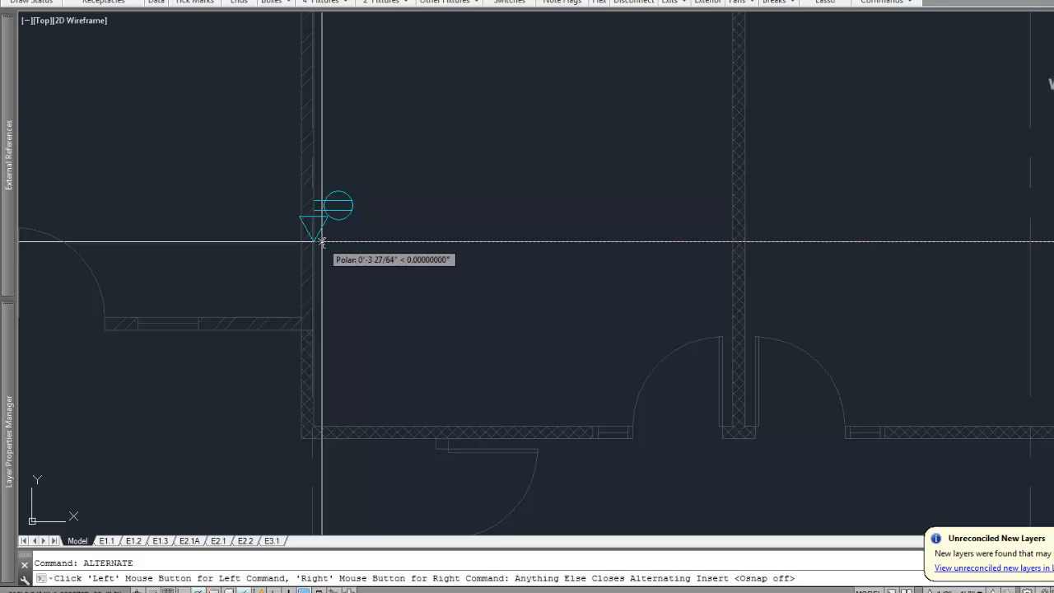
{"action": "left_click", "coordinate": [321, 282]}
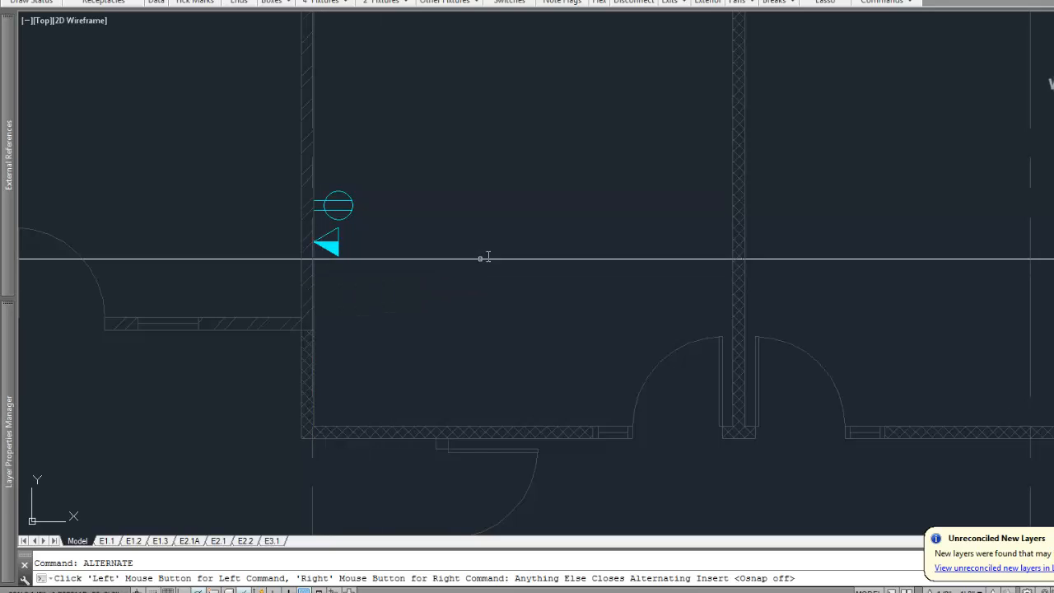
Insert a diagonally rotated duplex receptacle in the office's open floor area and a telephone outlet on its south wall
{"action": "left_click", "coordinate": [486, 255]}
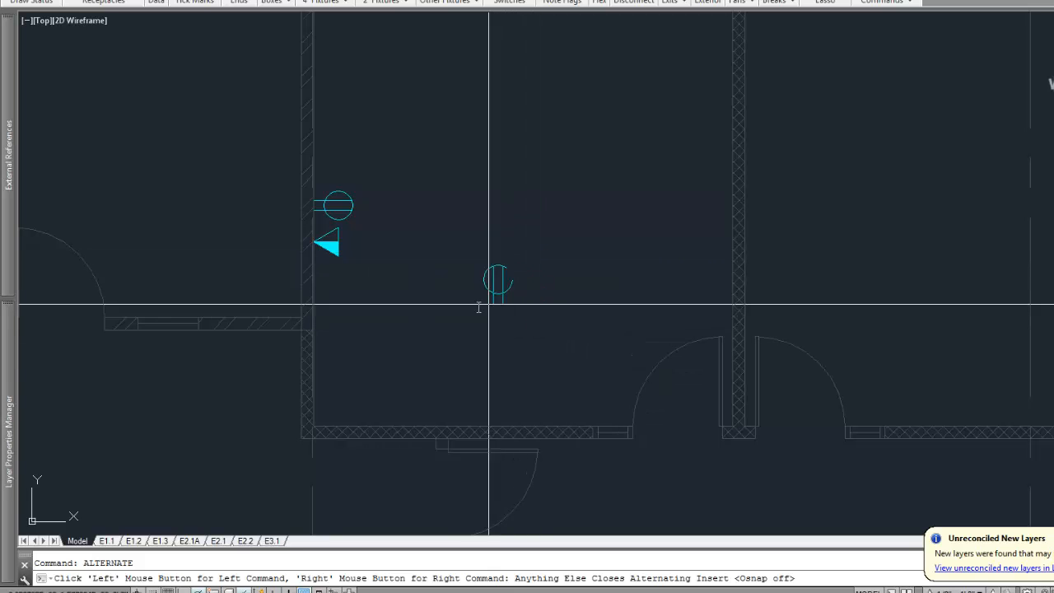
{"action": "right_click", "coordinate": [487, 365]}
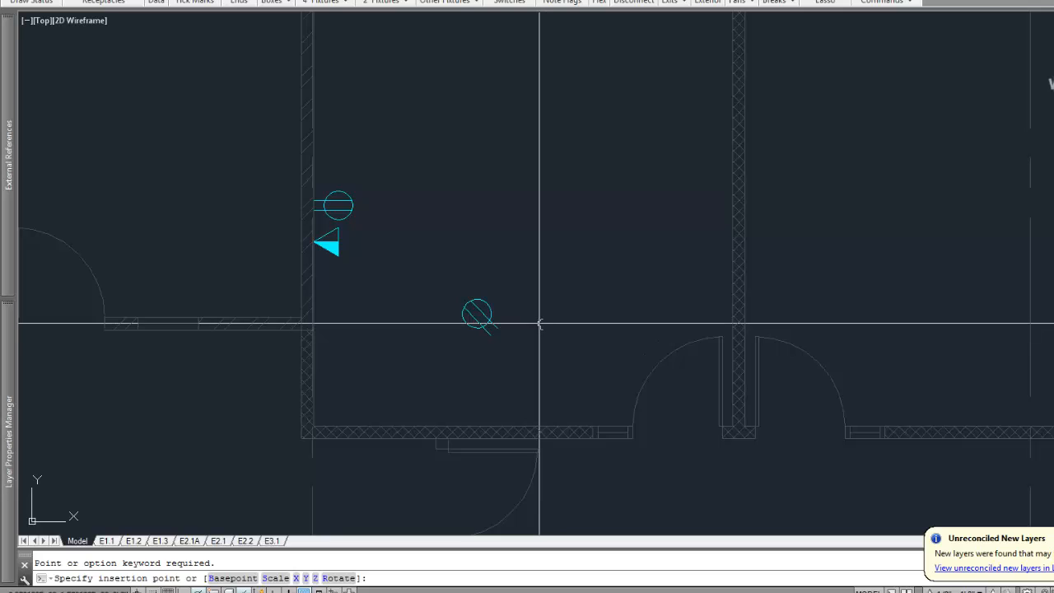
{"action": "left_click", "coordinate": [514, 326]}
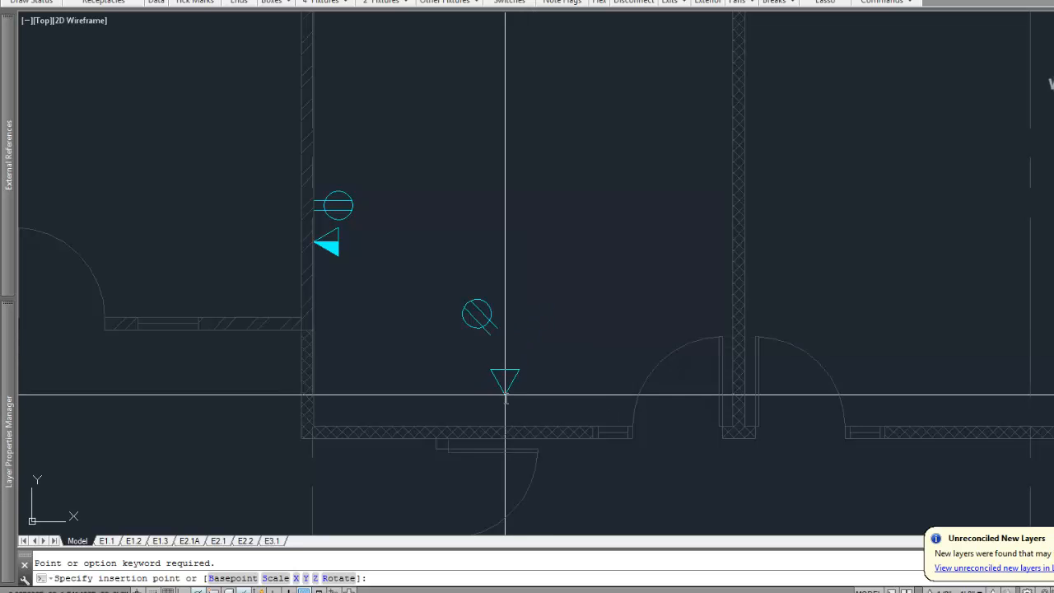
{"action": "left_click", "coordinate": [550, 420]}
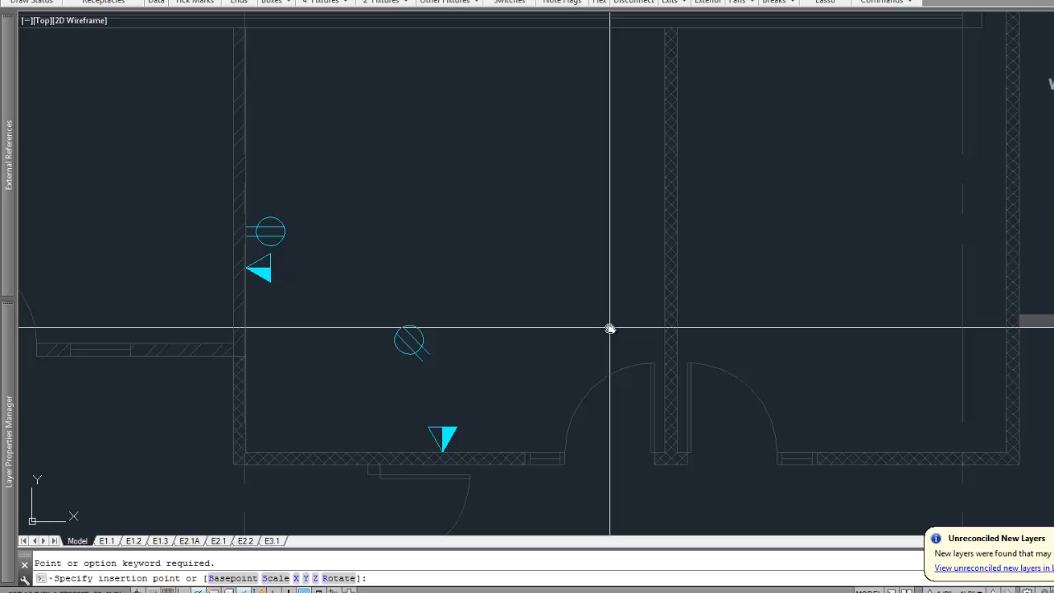
Insert a duplex receptacle on the office's east wall with a telephone outlet directly above it, both facing into the room
{"action": "left_click", "coordinate": [661, 249]}
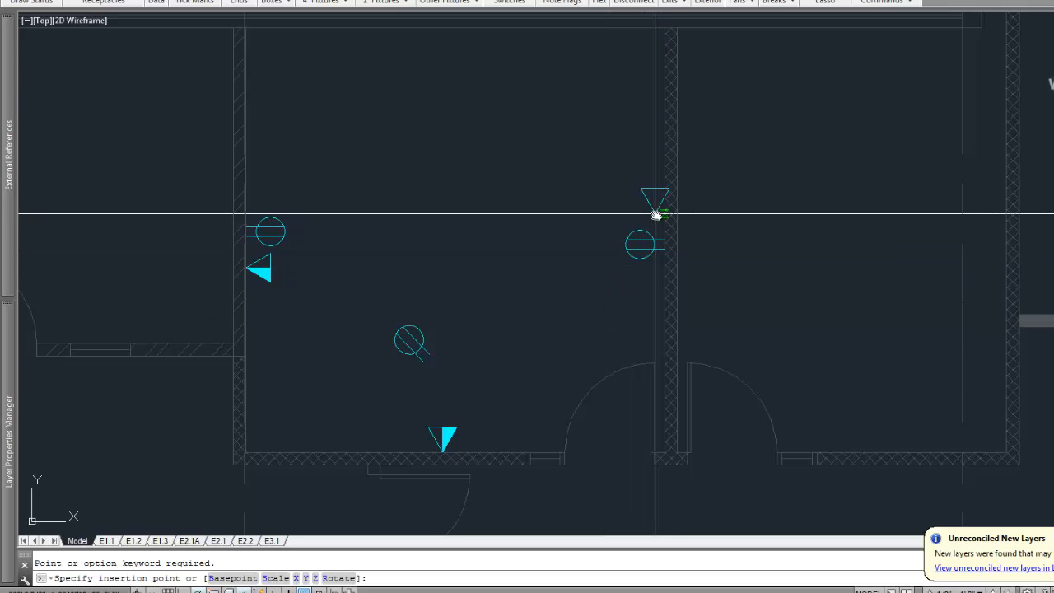
{"action": "left_click", "coordinate": [655, 214]}
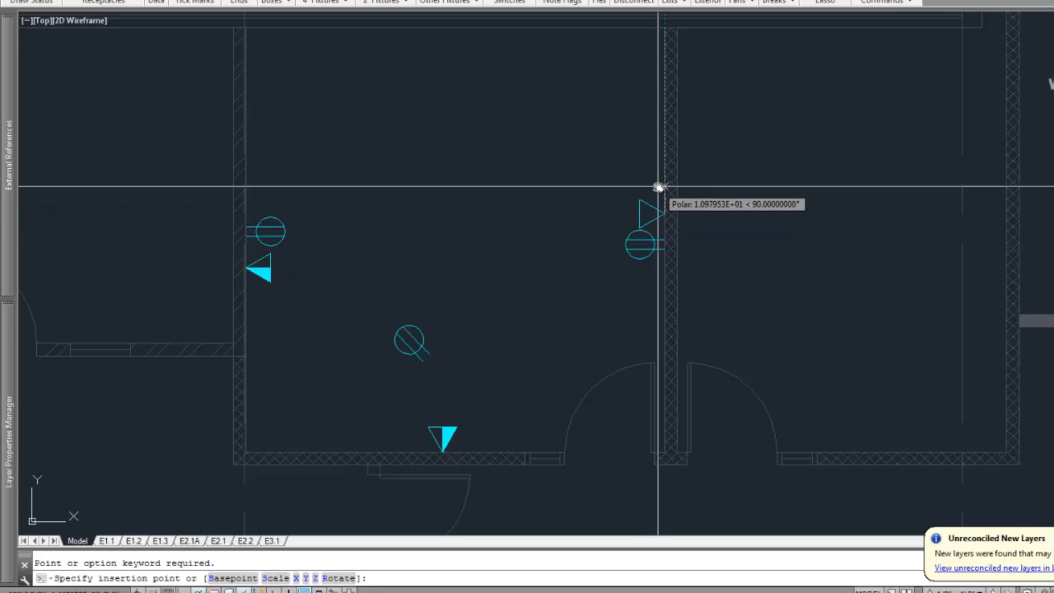
{"action": "left_click", "coordinate": [658, 189]}
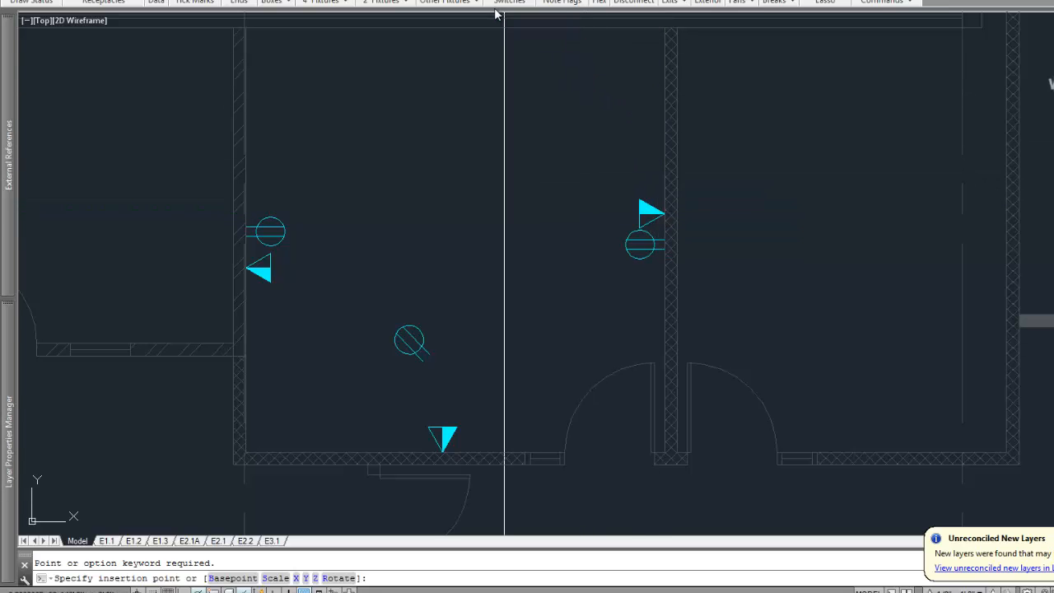
Insert duplex receptacles on the office's north wall and on the outer side of its west wall, and end the alternating insert
{"action": "left_click", "coordinate": [434, 28]}
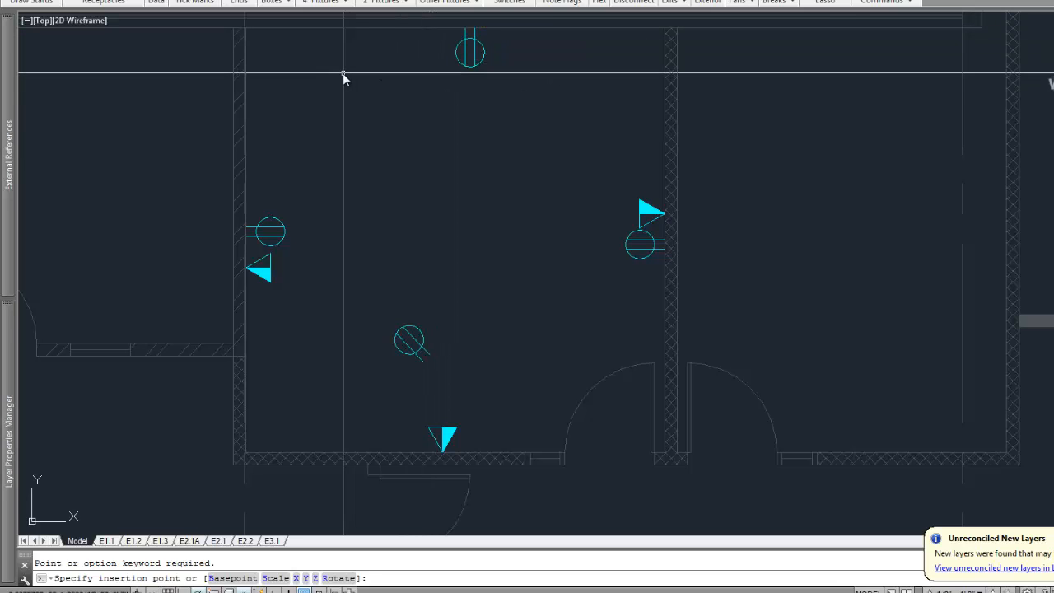
{"action": "left_click", "coordinate": [233, 117]}
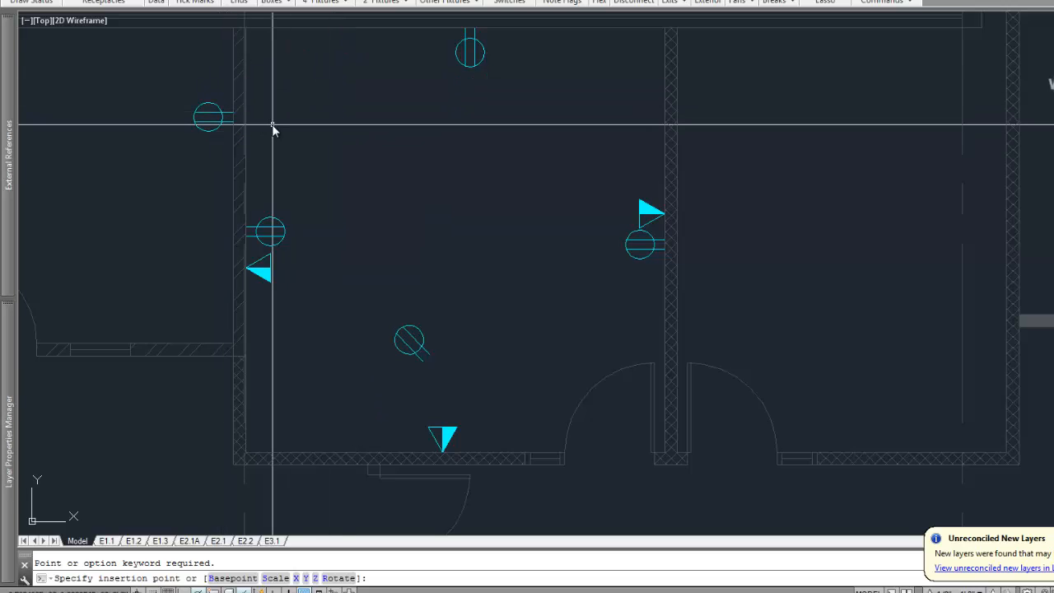
{"action": "key", "text": "Escape"}
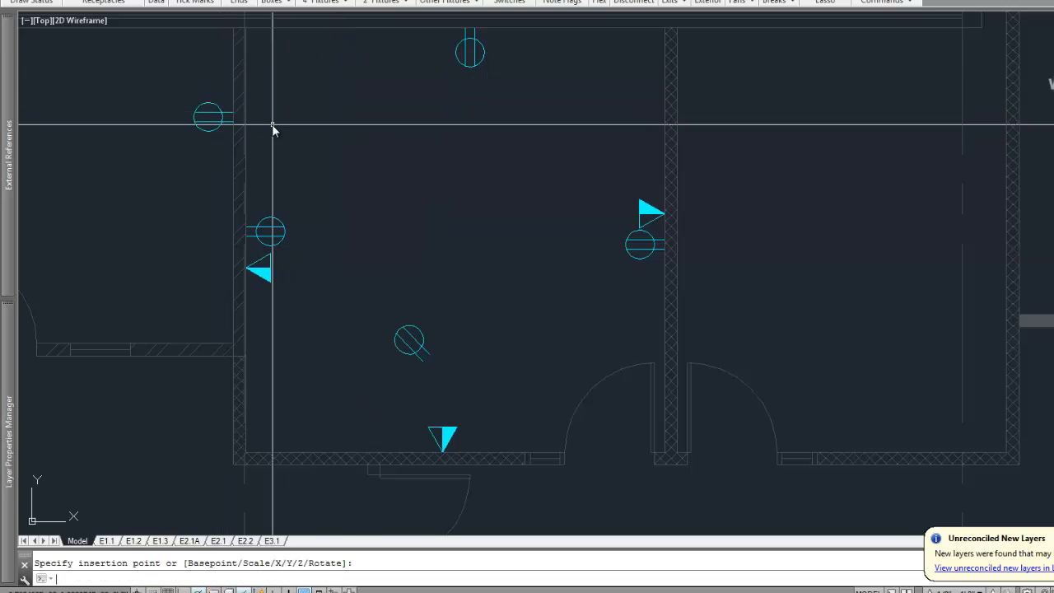
{"action": "left_click", "coordinate": [361, 186]}
{"action": "left_click", "coordinate": [450, 245]}
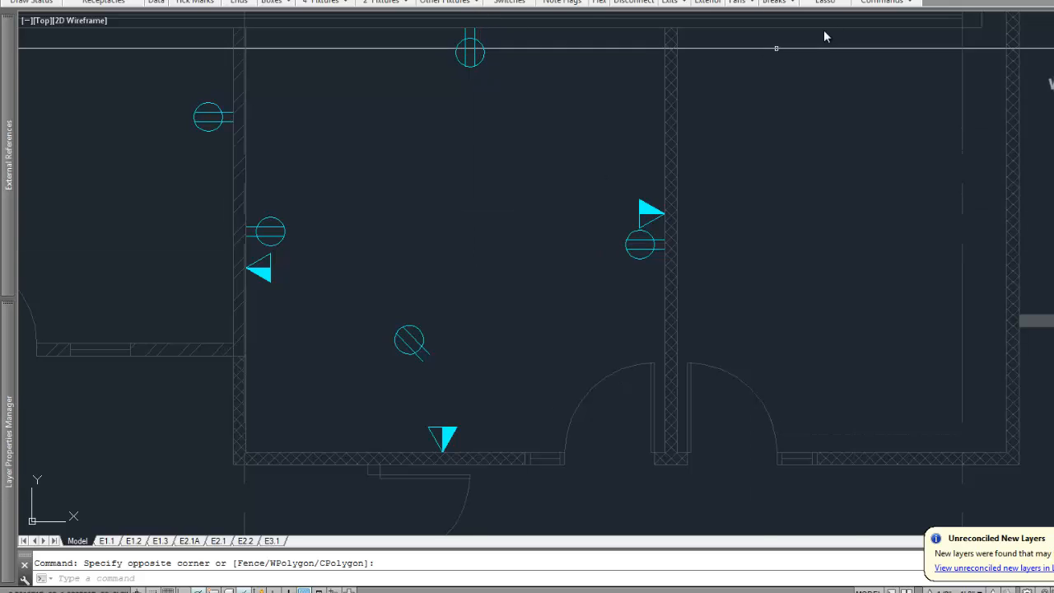
Restart the Alternating Commands tool with 2DUP as the first command and DEDDUP as the second
{"action": "left_click", "coordinate": [877, 3]}
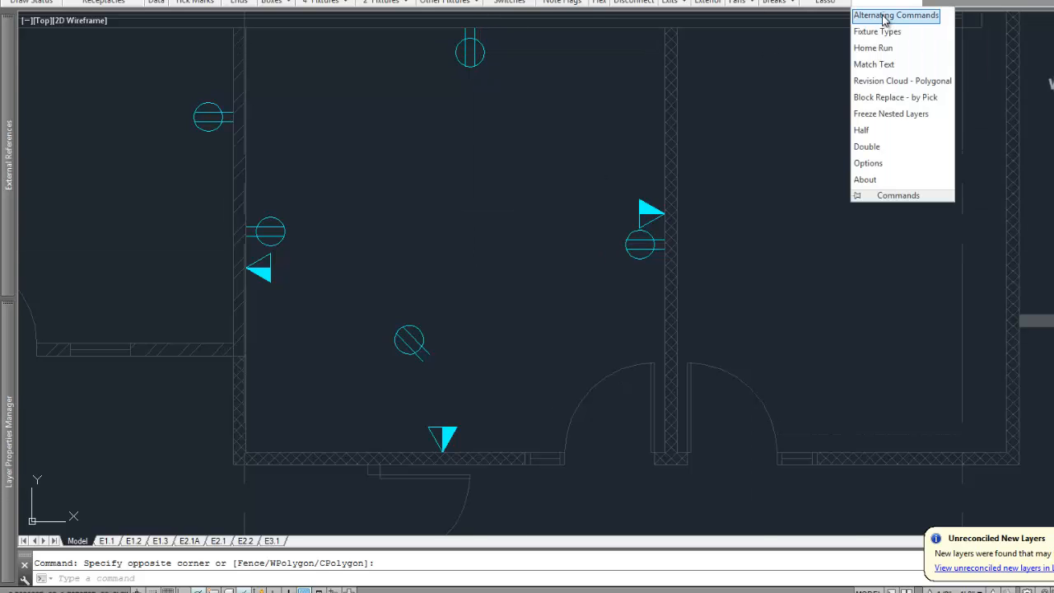
{"action": "left_click", "coordinate": [884, 17]}
{"action": "left_click", "coordinate": [721, 241]}
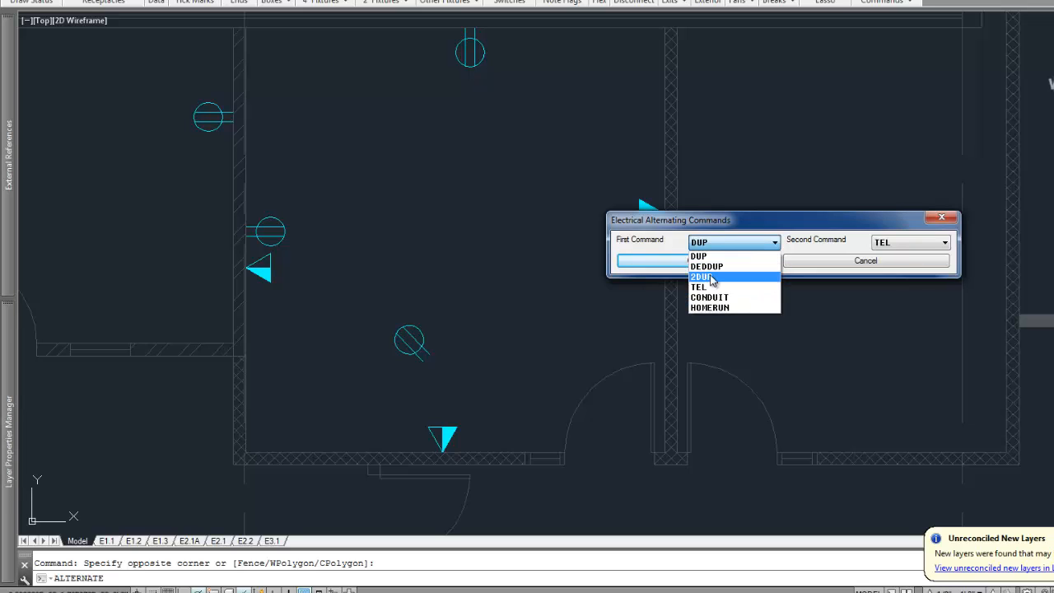
{"action": "left_click", "coordinate": [710, 276]}
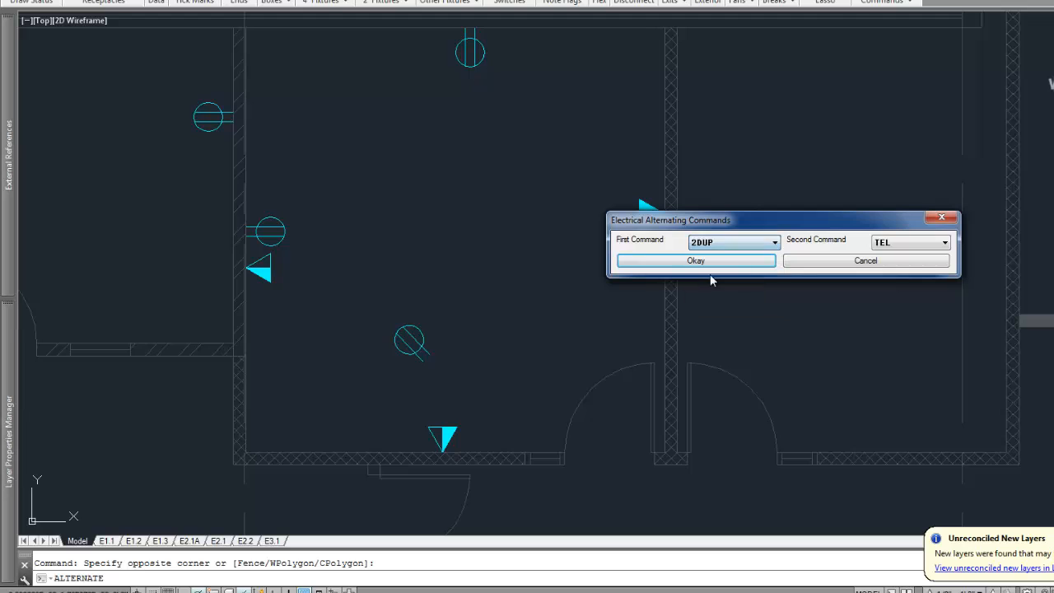
{"action": "left_click", "coordinate": [887, 243]}
{"action": "left_click", "coordinate": [889, 266]}
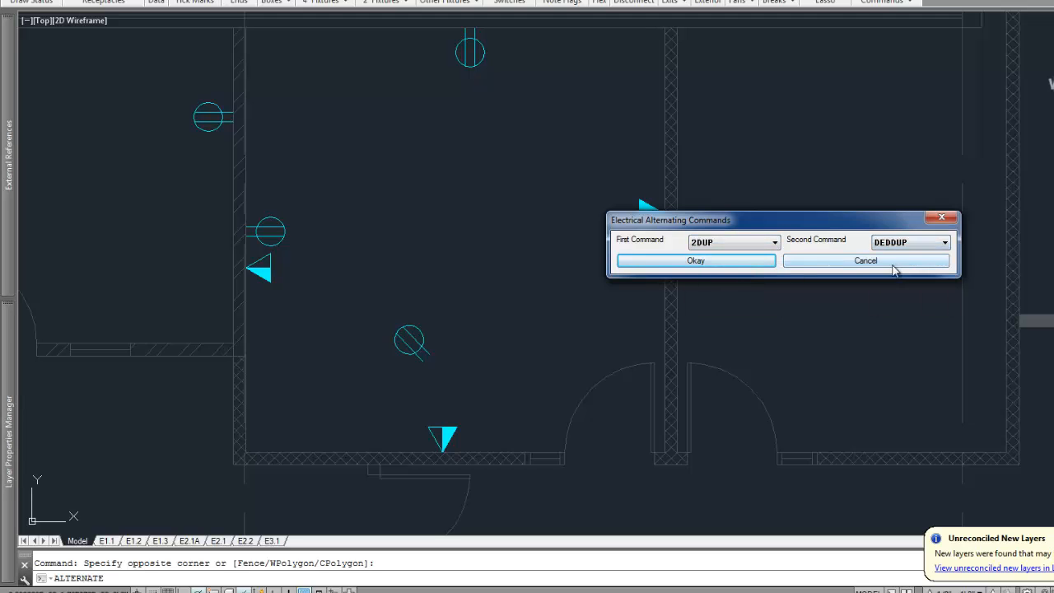
{"action": "left_click", "coordinate": [722, 261]}
Insert 2DUP receptacles on the adjacent east office's west and south walls, and DEDDUP receptacles on its north wall and outside its south wall
{"action": "key", "text": "Return"}
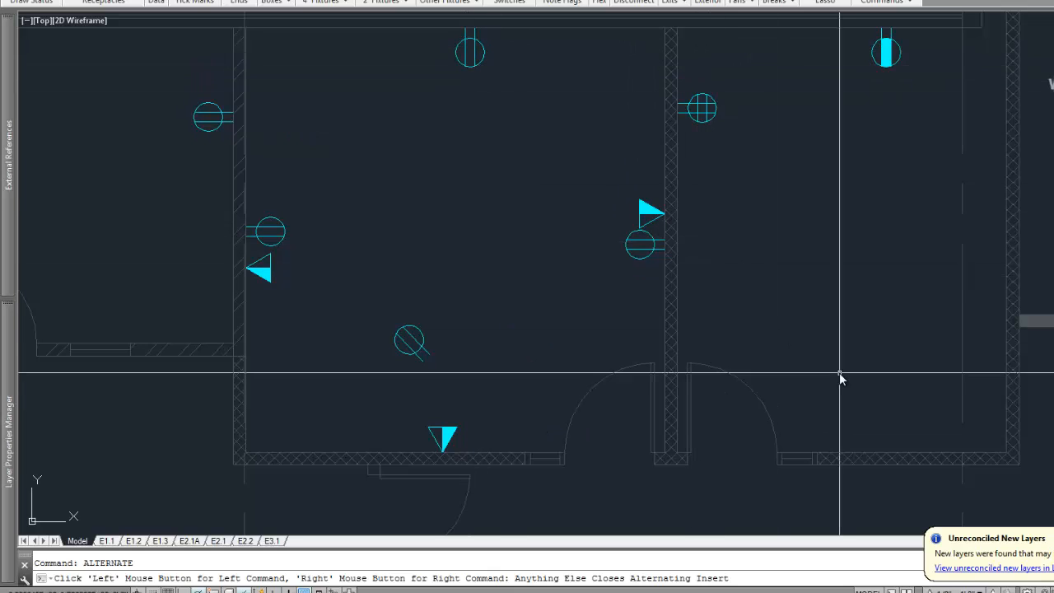
{"action": "left_click", "coordinate": [883, 469]}
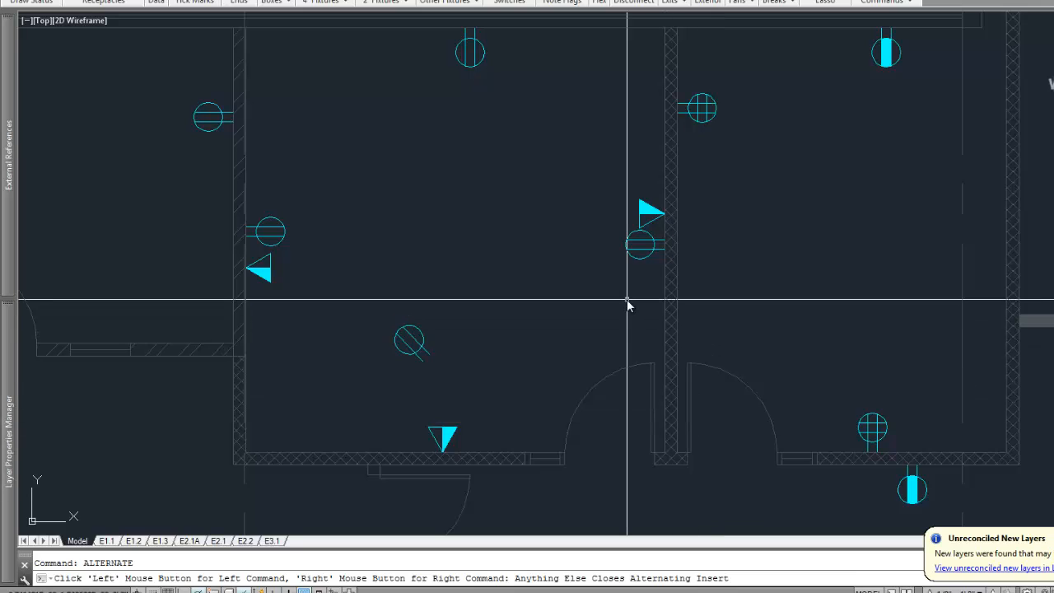
End the alternating insert and restart the Alternating Commands tool with CONDUIT as the first command and HOMERUN as the second
{"action": "key", "text": "Escape"}
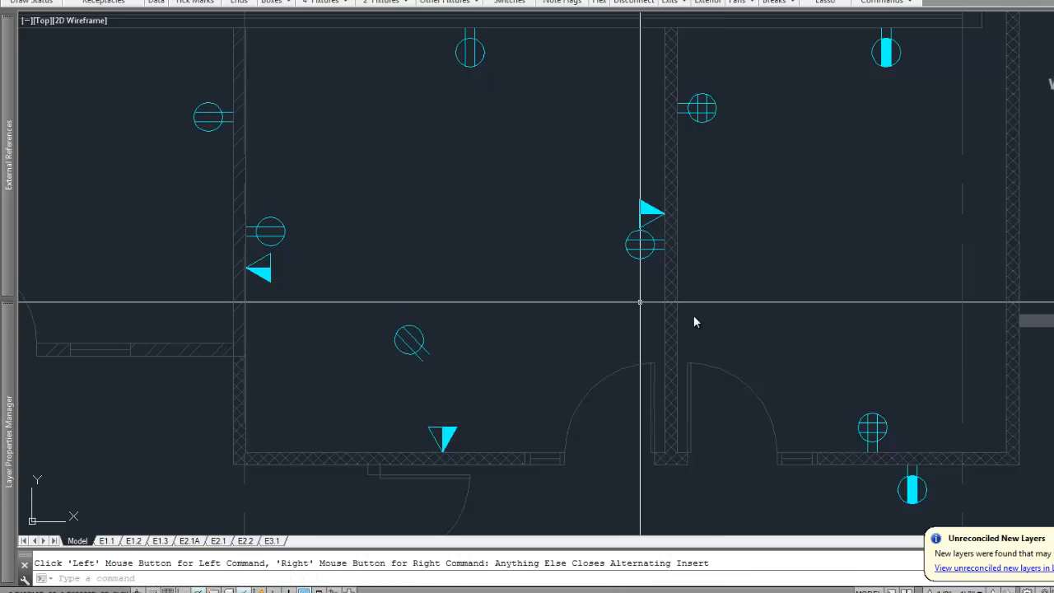
{"action": "left_click", "coordinate": [886, 2]}
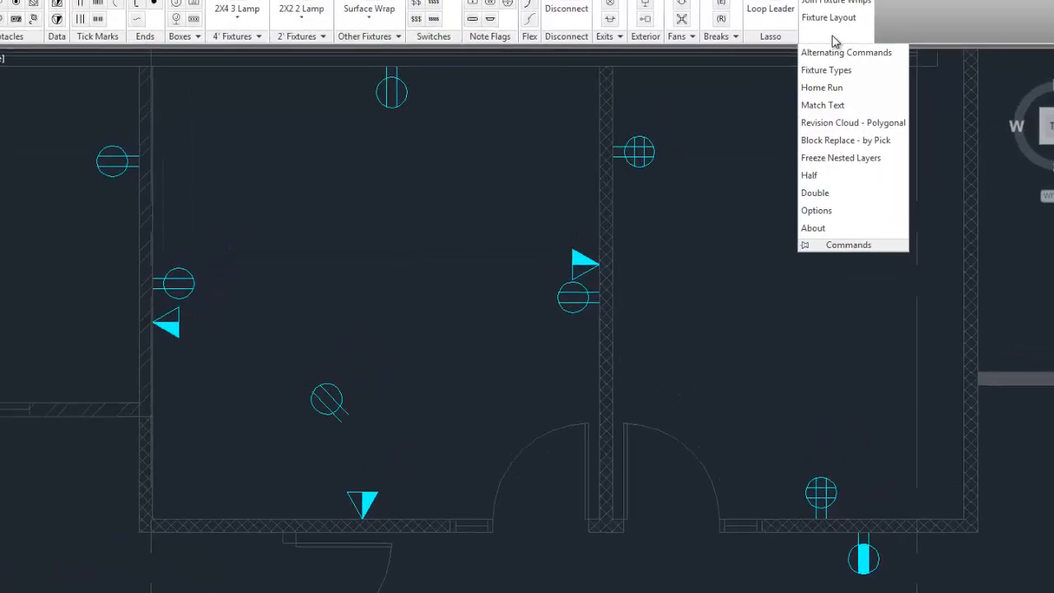
{"action": "left_click", "coordinate": [895, 18]}
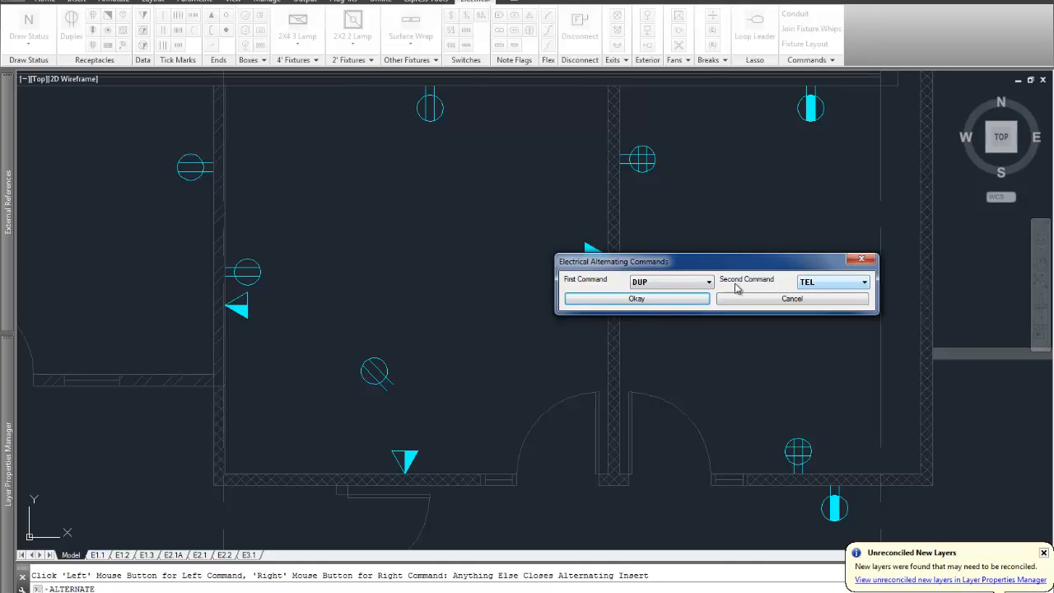
{"action": "left_click", "coordinate": [673, 284]}
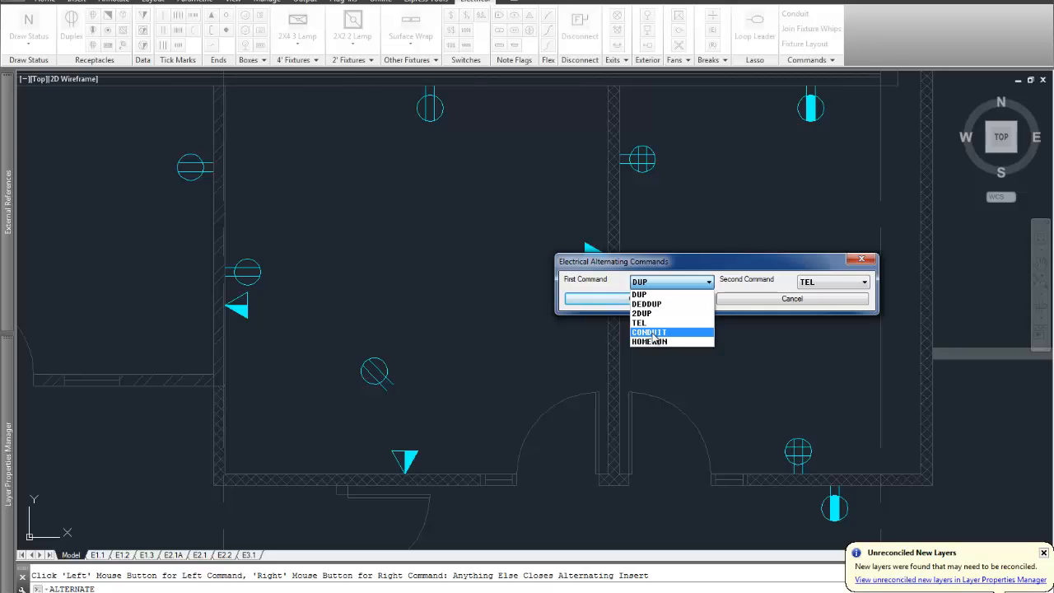
{"action": "left_click", "coordinate": [653, 333]}
{"action": "left_click", "coordinate": [809, 284]}
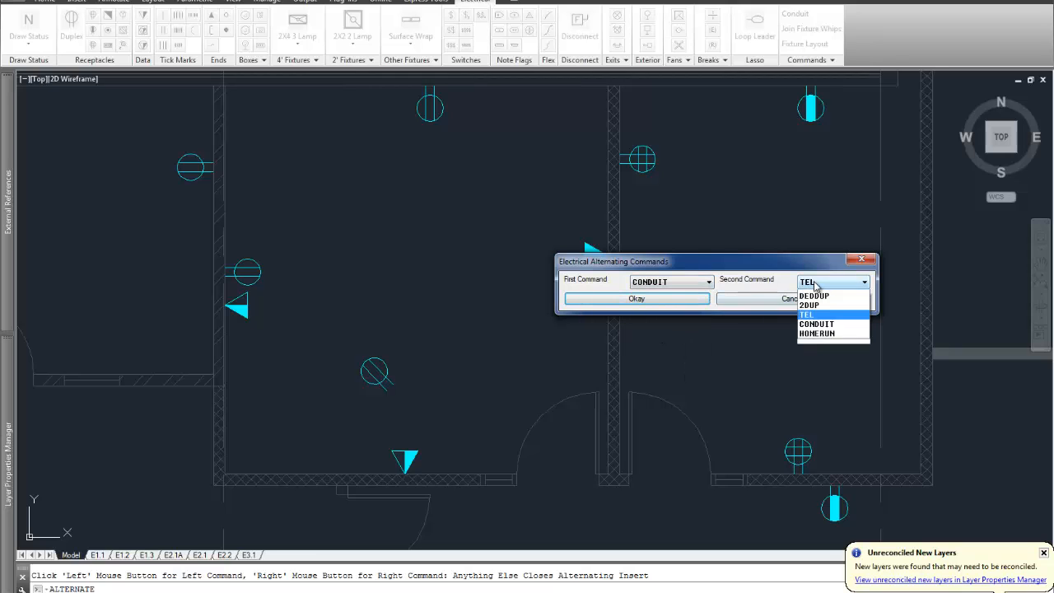
{"action": "left_click", "coordinate": [811, 341]}
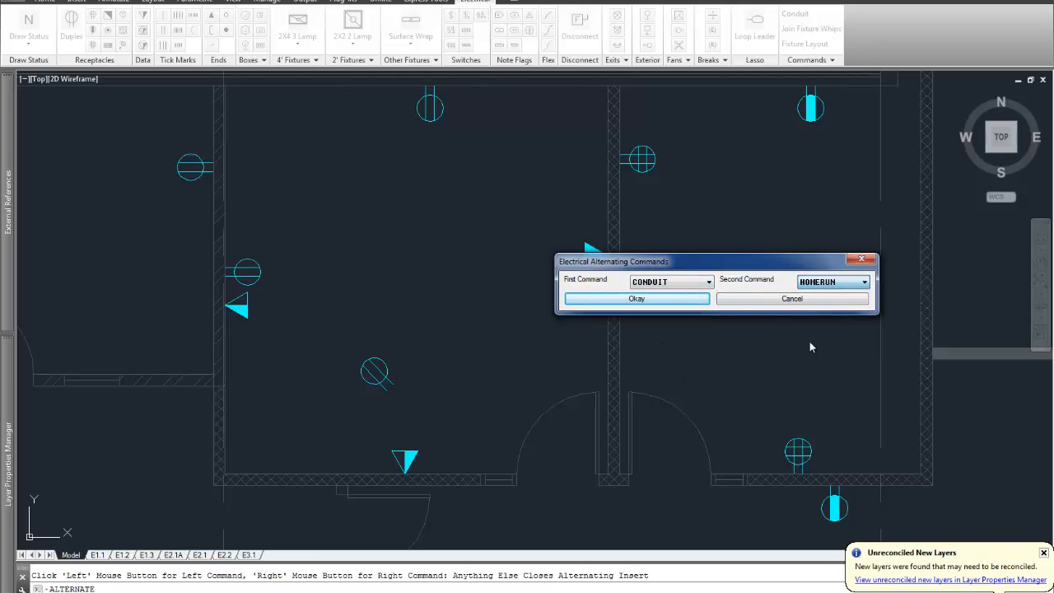
{"action": "left_click", "coordinate": [626, 299]}
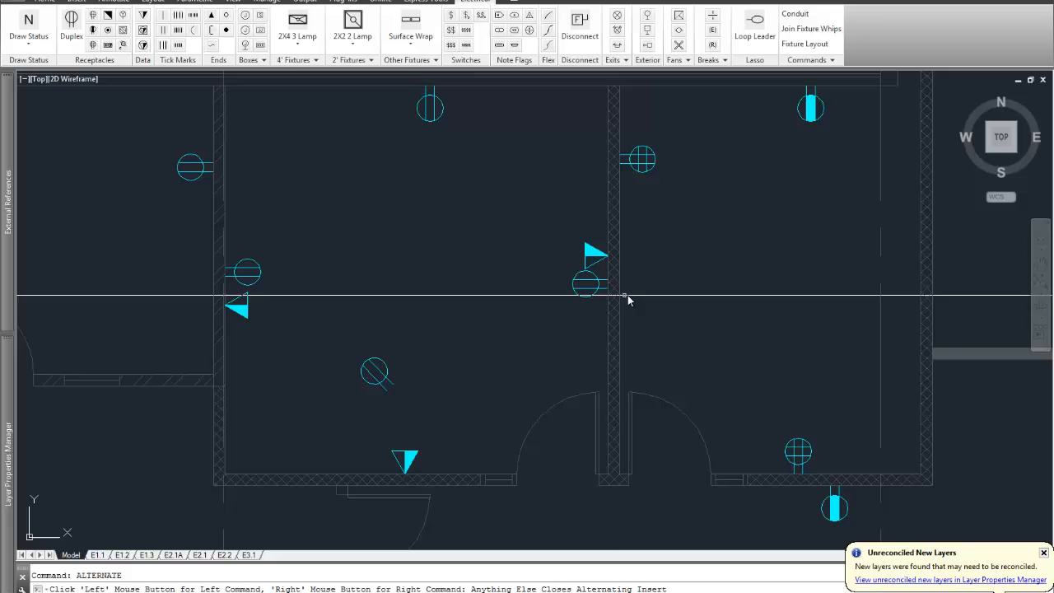
Draw a conduit from the office's inner west-wall receptacle to the one outside that wall, applying the LOwcorner and In options
{"action": "left_click", "coordinate": [300, 241]}
{"action": "left_click", "coordinate": [241, 263]}
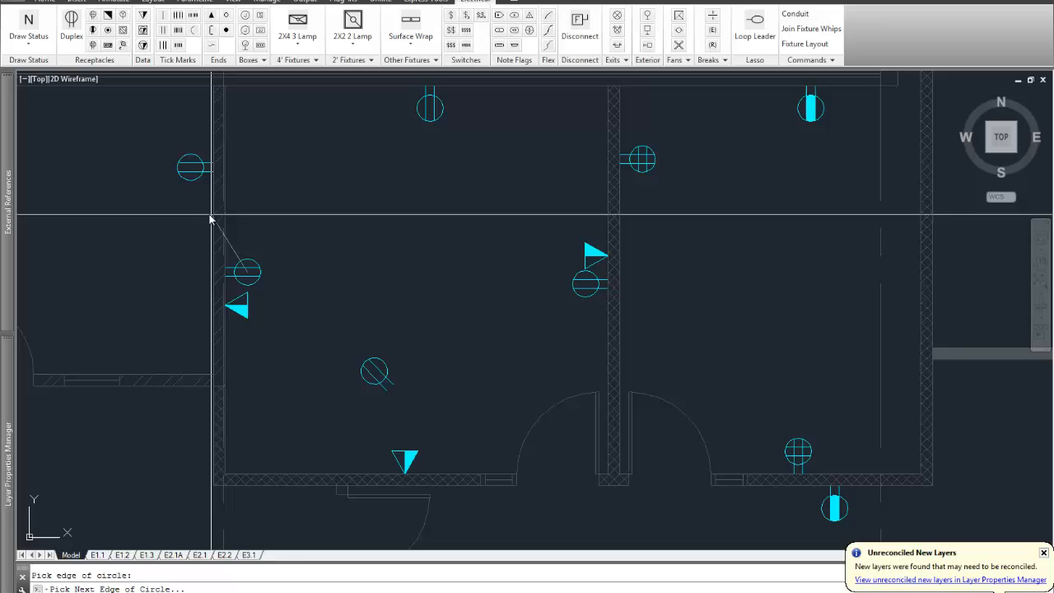
{"action": "left_click", "coordinate": [193, 171]}
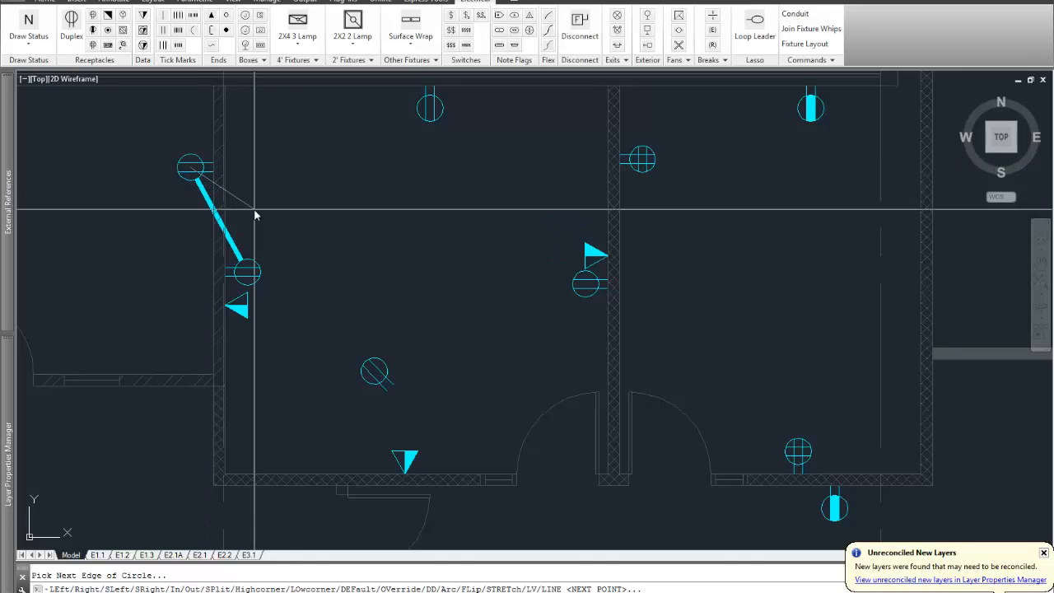
{"action": "type", "text": "lo"}
{"action": "key", "text": "Return"}
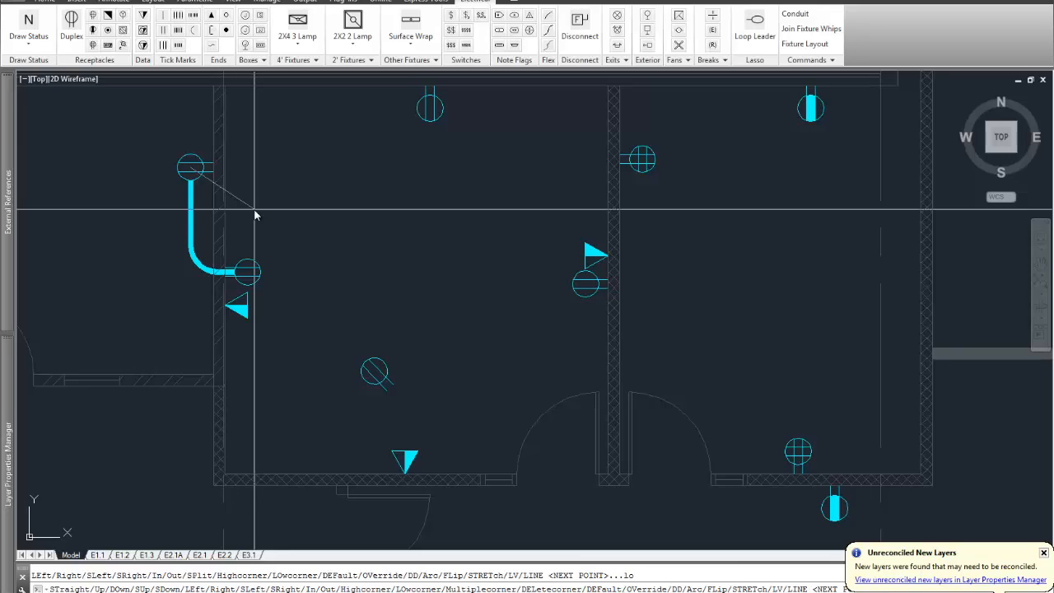
{"action": "type", "text": "i"}
{"action": "key", "text": "Return"}
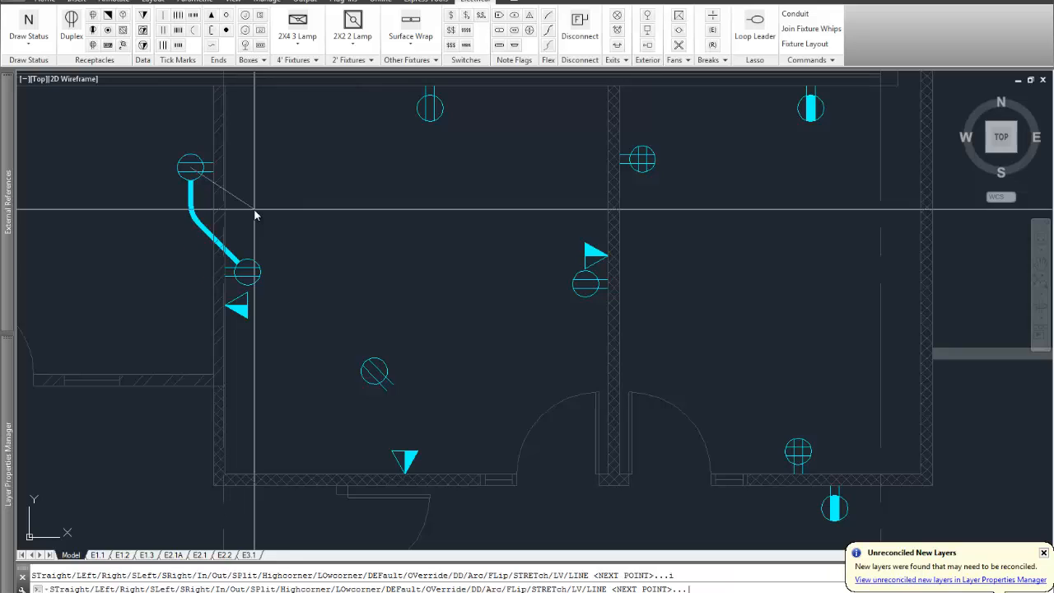
Continue the conduit to the office's north-wall receptacle, shape it with the In option, and end the run
{"action": "left_click", "coordinate": [418, 115]}
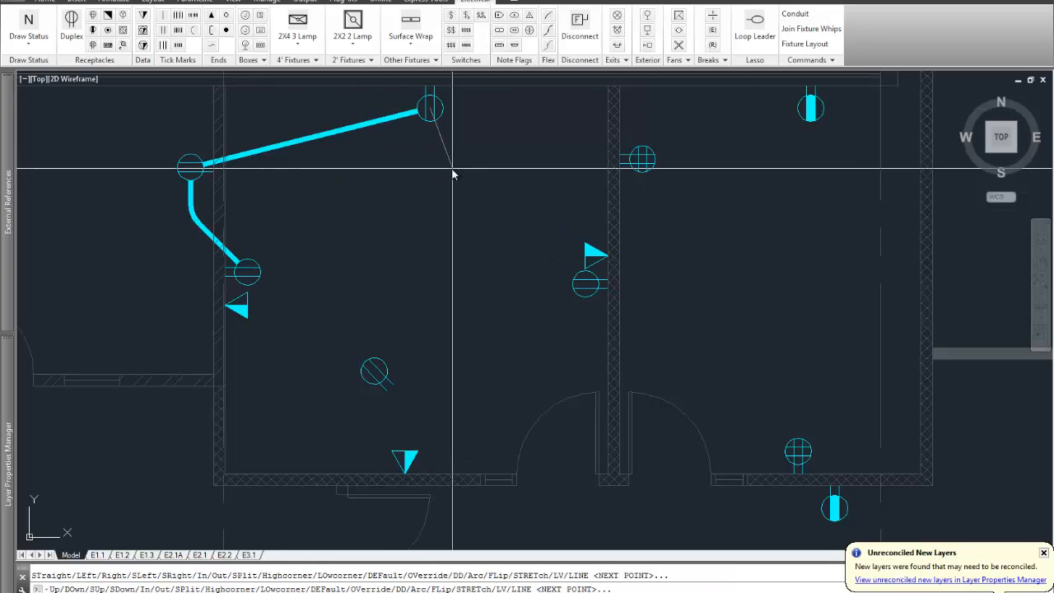
{"action": "type", "text": "i"}
{"action": "key", "text": "Return"}
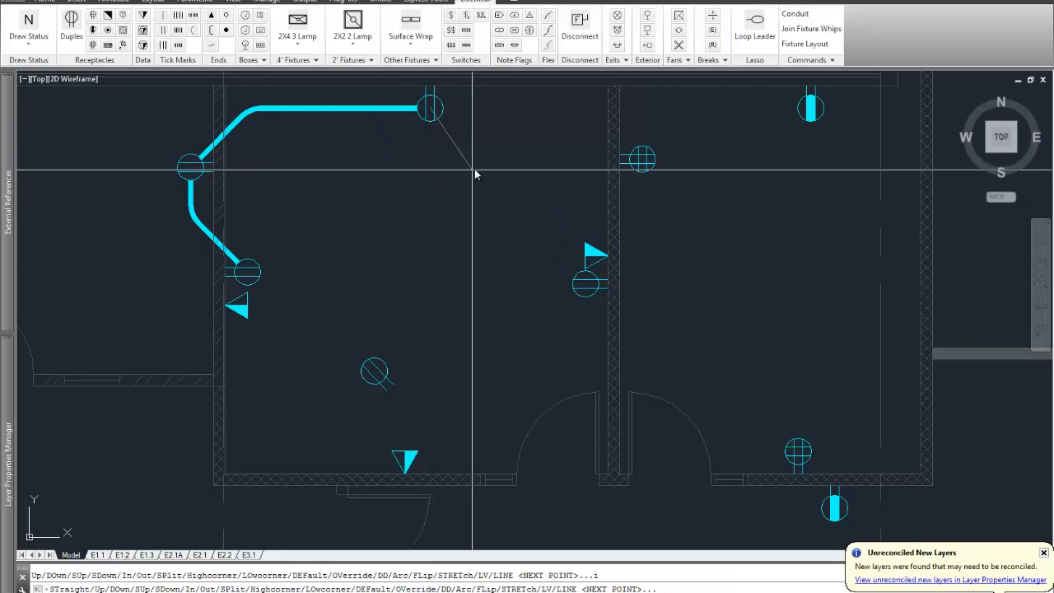
{"action": "key", "text": "Return"}
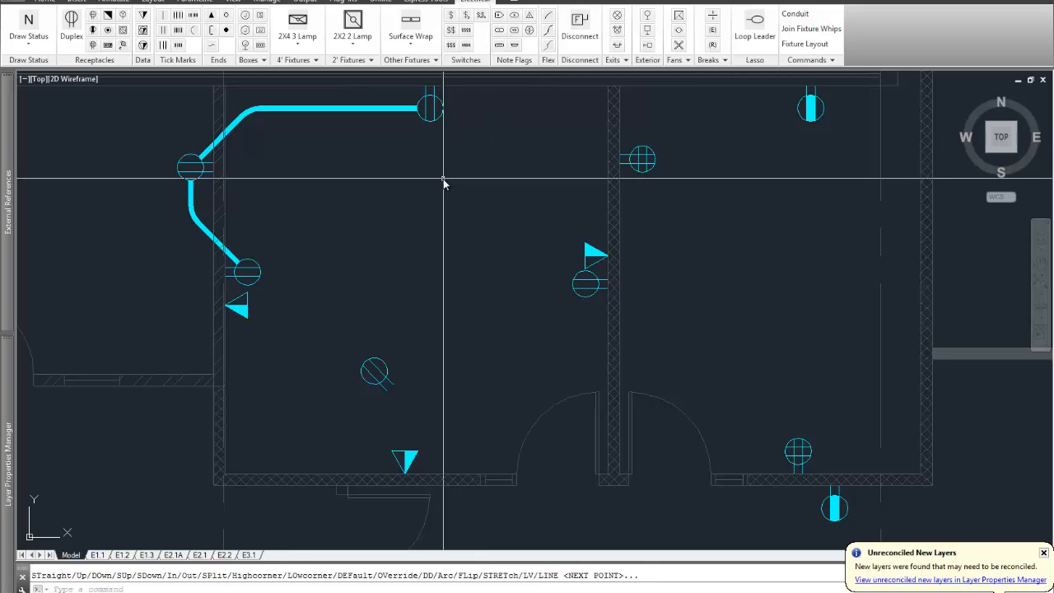
Draw a curved homerun from the office's north-wall receptacle into the room, with its arrow aimed southeast
{"action": "key", "text": "Return"}
{"action": "left_click", "coordinate": [422, 120]}
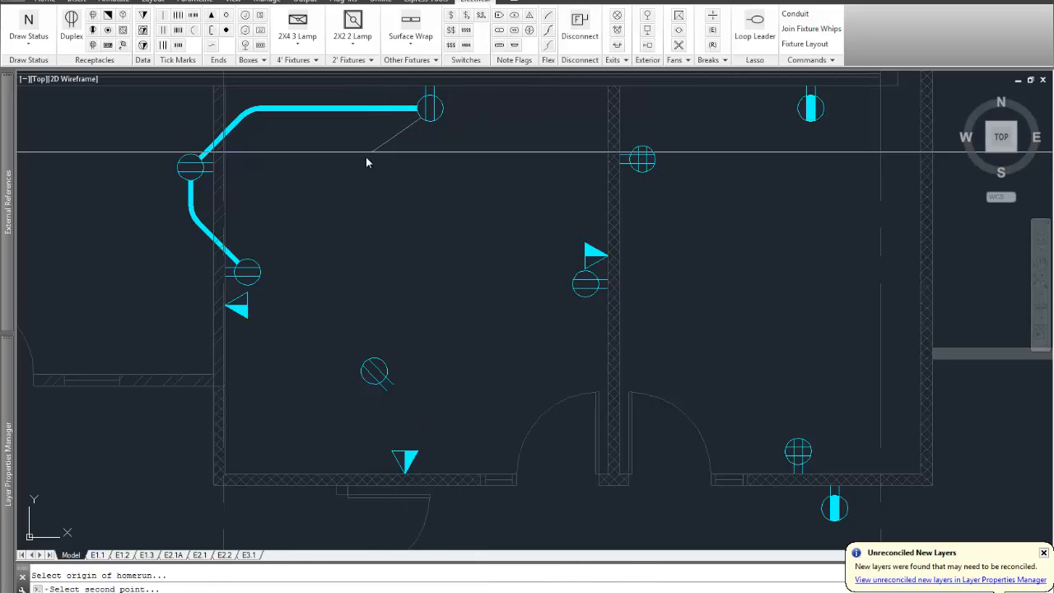
{"action": "left_click", "coordinate": [366, 157]}
{"action": "left_click", "coordinate": [402, 213]}
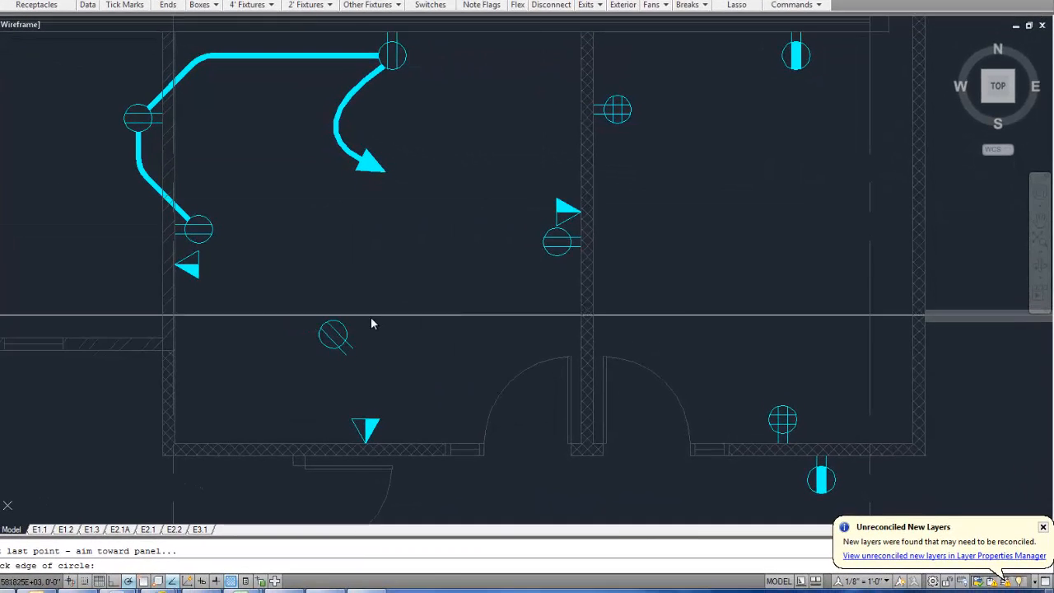
Draw a conduit from the angled receptacle in the office to the east-wall receptacle, shaped with the LOwcorner option
{"action": "left_click", "coordinate": [347, 332]}
{"action": "left_click", "coordinate": [557, 240]}
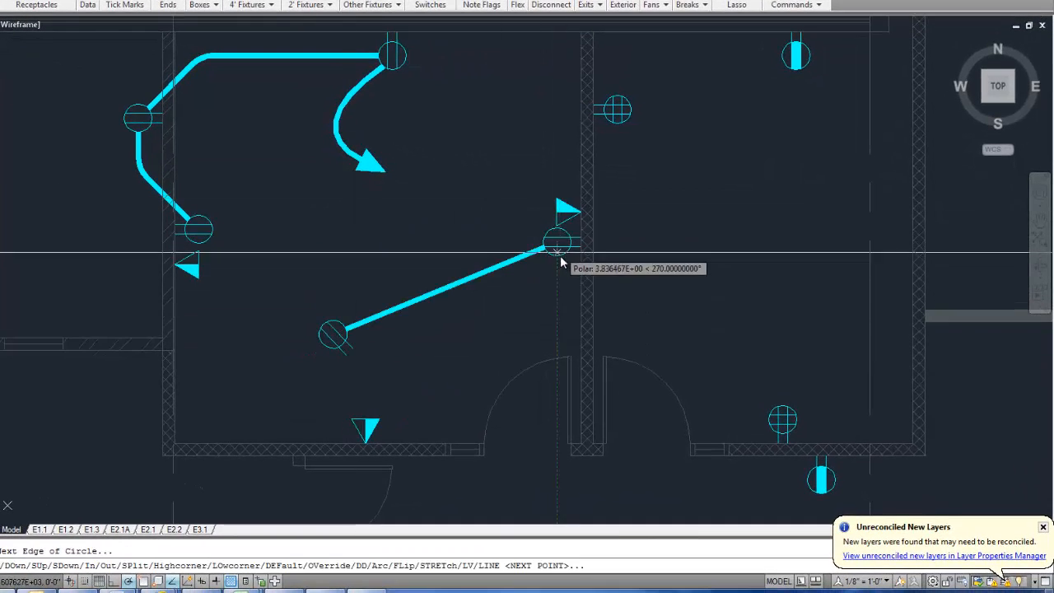
{"action": "type", "text": "lo"}
{"action": "key", "text": "Return"}
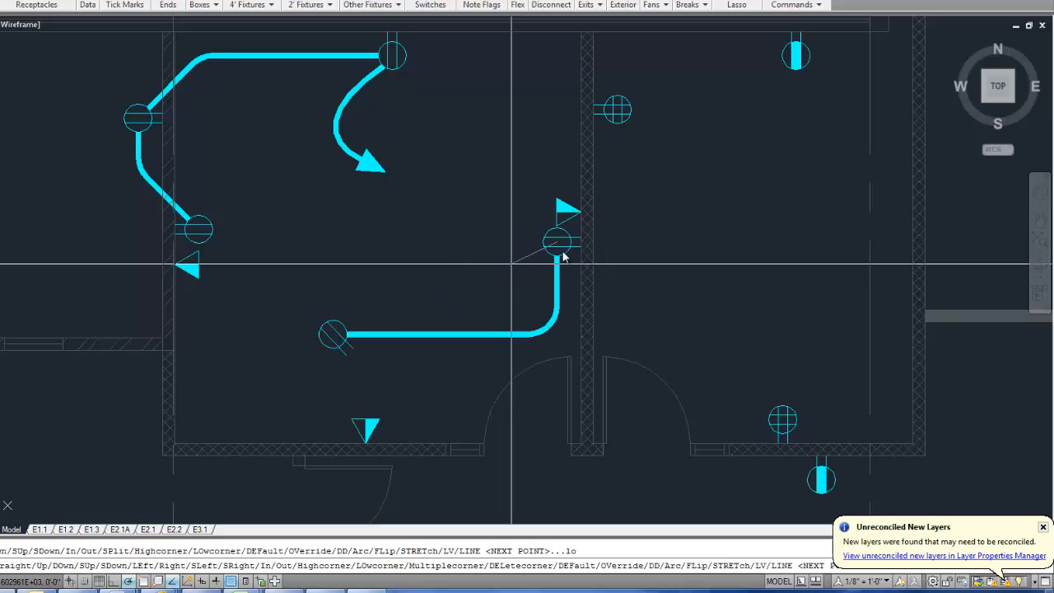
Continue the conduit to the adjacent office's west-wall 2DUP and north-wall DEDDUP receptacles, shaping both segments with the In option
{"action": "left_click", "coordinate": [617, 110]}
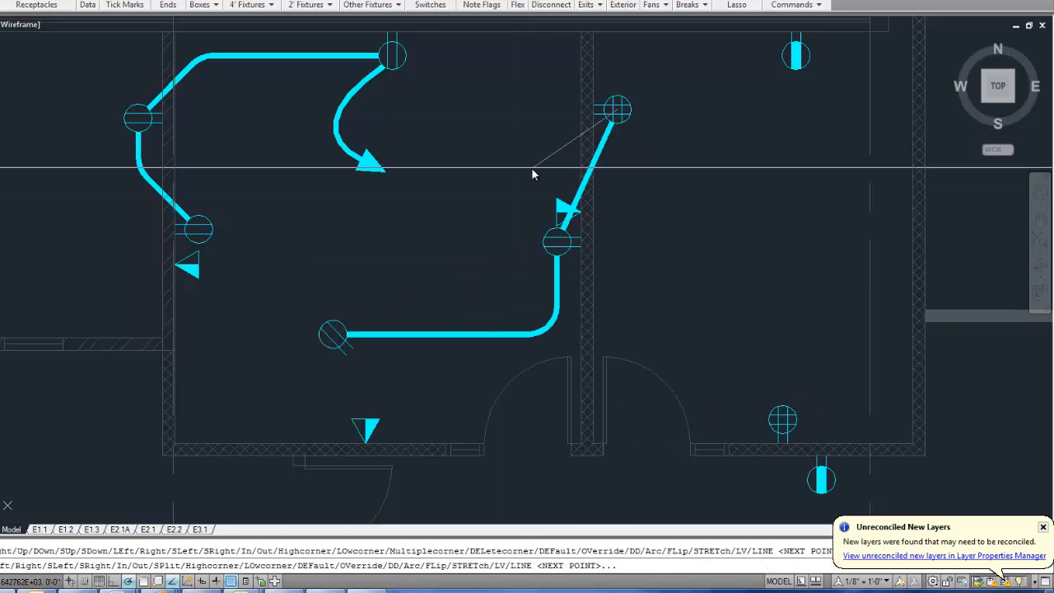
{"action": "left_click", "coordinate": [792, 54]}
{"action": "type", "text": "hi"}
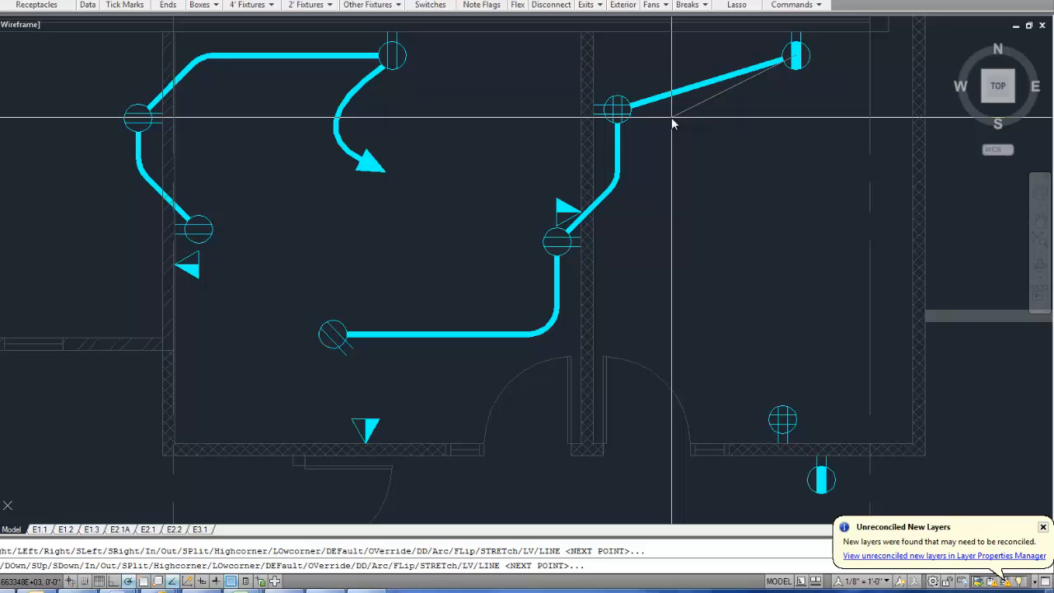
{"action": "key", "text": "Return"}
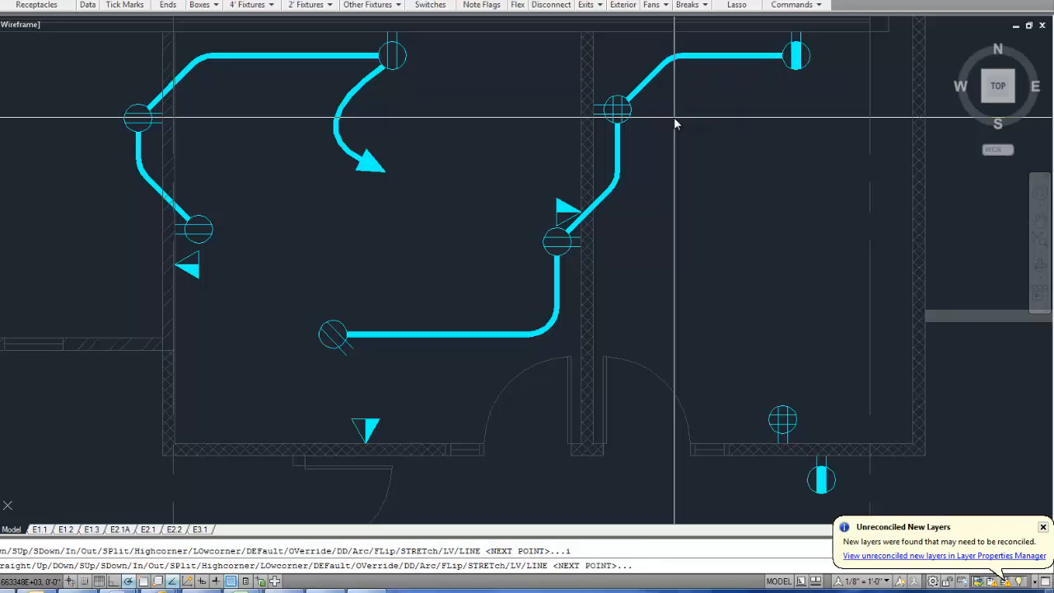
End the conduit and draw a curved homerun from the north-wall DEDDUP receptacle, with its arrow aimed west
{"action": "key", "text": "Return"}
{"action": "left_click", "coordinate": [808, 67]}
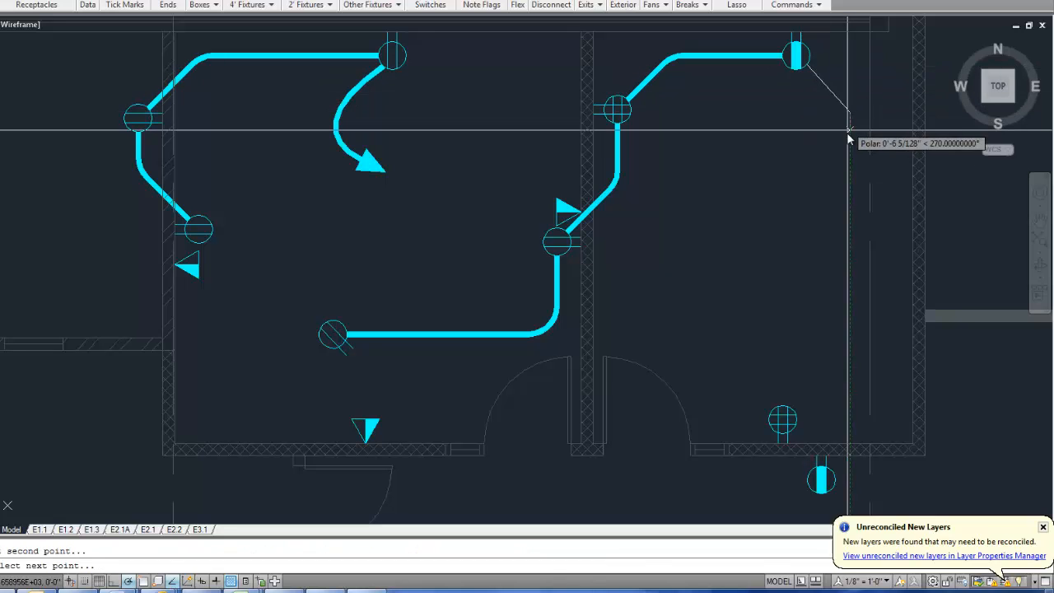
{"action": "left_click", "coordinate": [840, 140]}
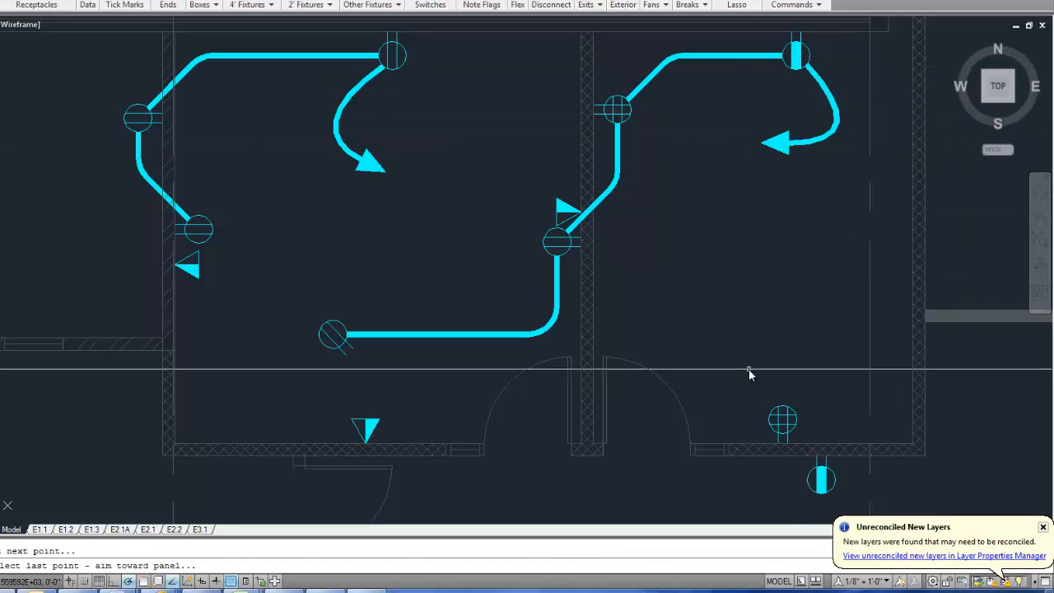
Draw an arc conduit from the DEDDUP receptacle outside the south wall to the 2DUP inside, flipped and stretched to bow northeast
{"action": "left_click", "coordinate": [710, 377]}
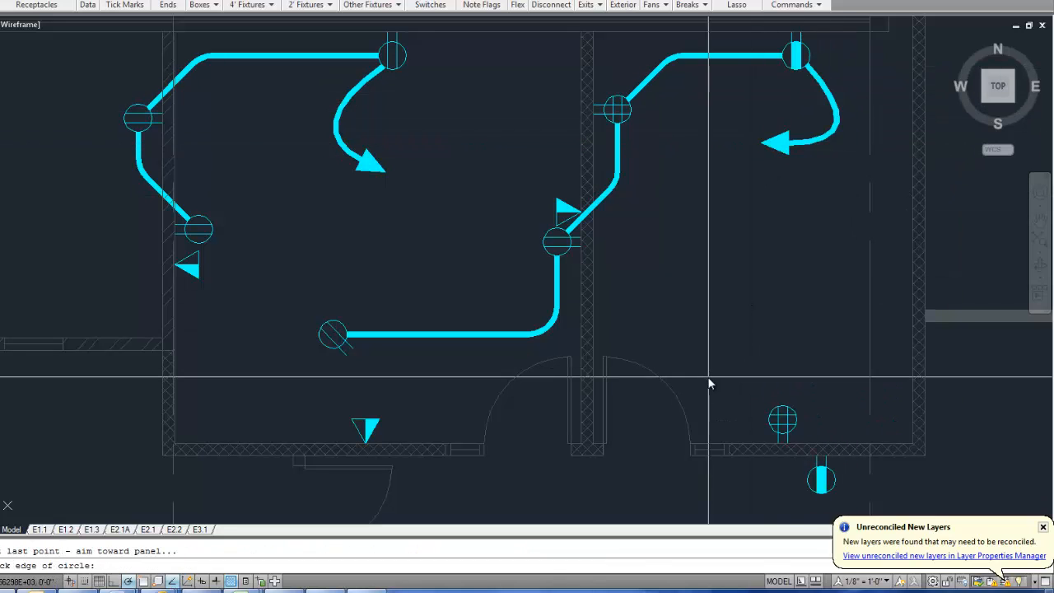
{"action": "left_click", "coordinate": [811, 476]}
{"action": "left_click", "coordinate": [790, 436]}
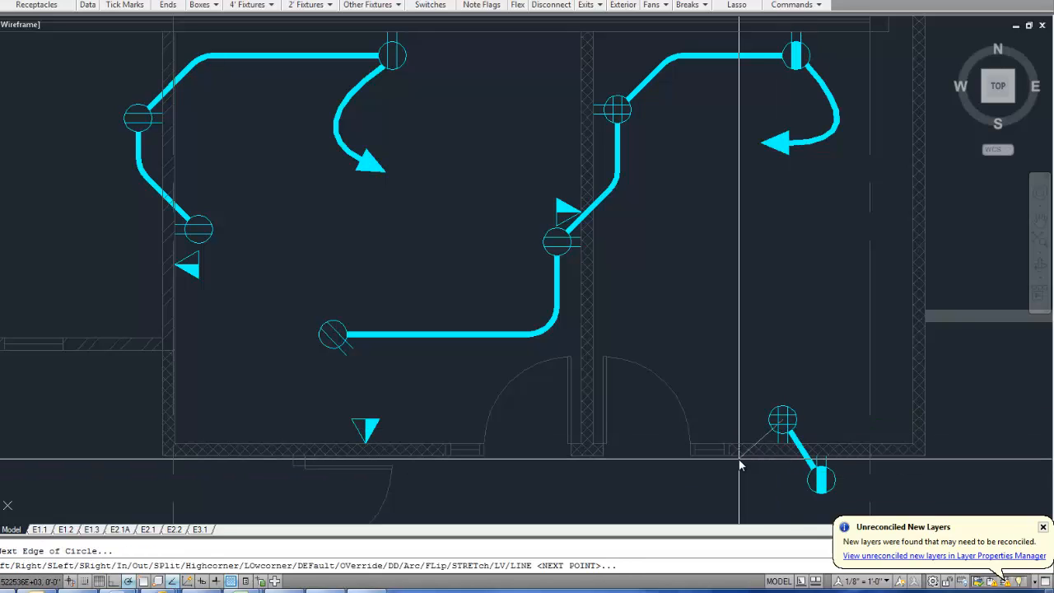
{"action": "type", "text": "a"}
{"action": "key", "text": "Return"}
{"action": "type", "text": "f"}
{"action": "key", "text": "Return"}
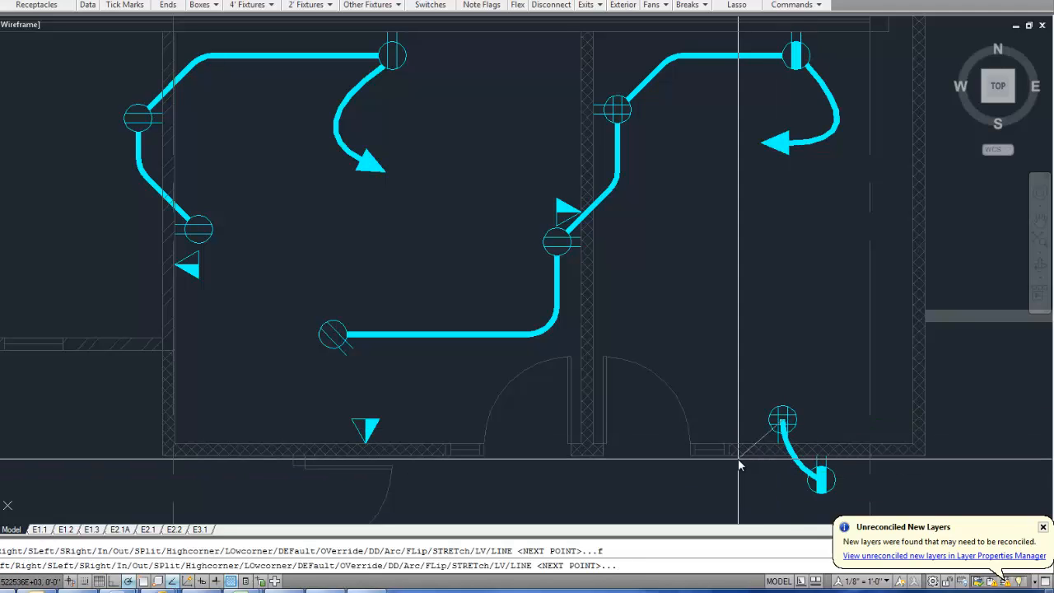
{"action": "type", "text": "st"}
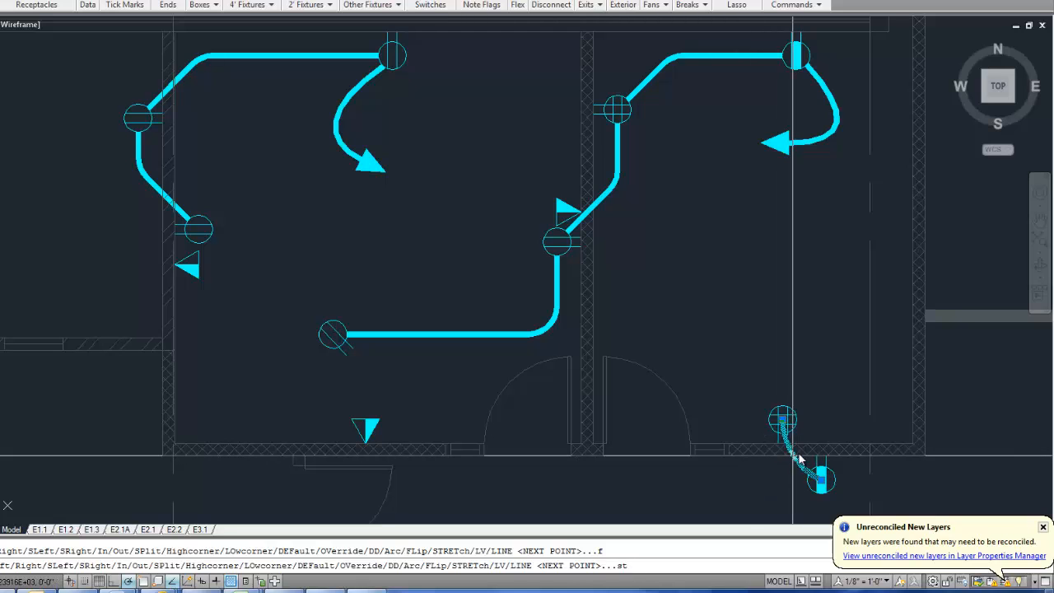
{"action": "key", "text": "Return"}
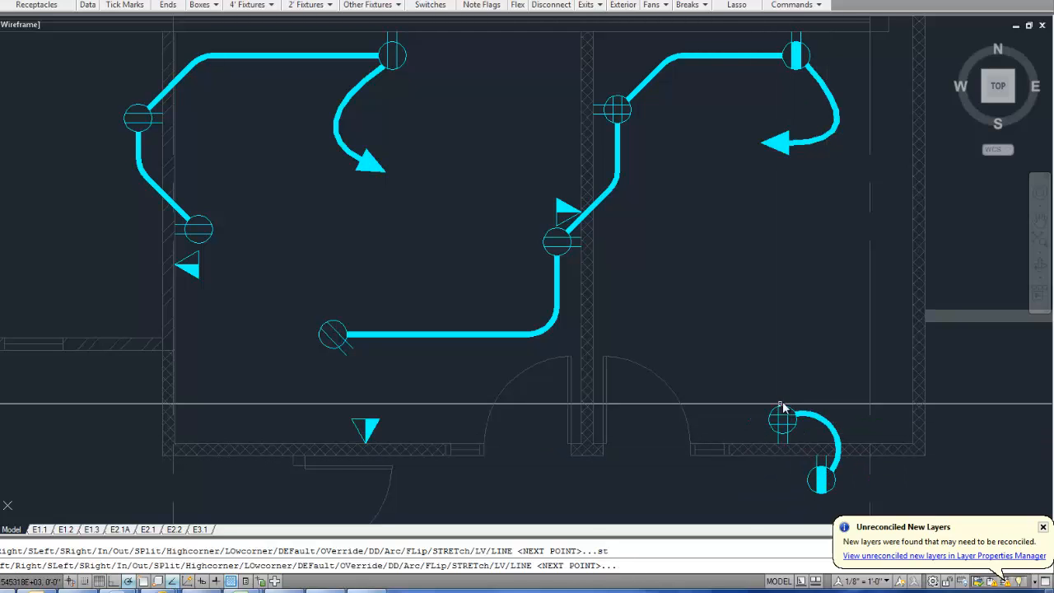
Draw a curved homerun from the south-wall 2DUP receptacle with its arrow aimed southwest, and end the alternating commands
{"action": "key", "text": "Return"}
{"action": "left_click", "coordinate": [787, 406]}
{"action": "left_click", "coordinate": [815, 342]}
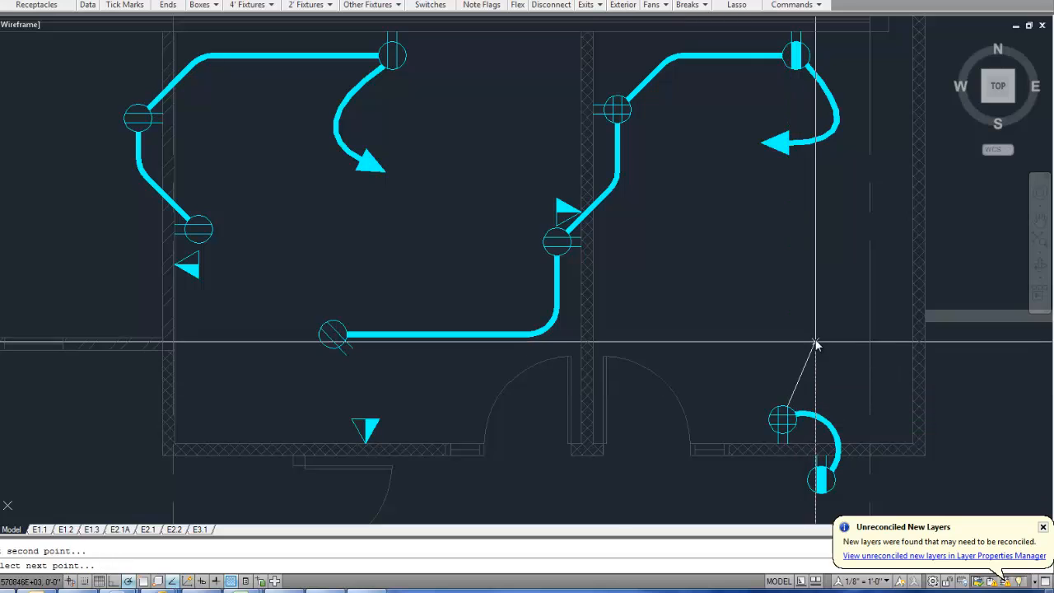
{"action": "left_click", "coordinate": [782, 309]}
{"action": "left_click", "coordinate": [737, 352]}
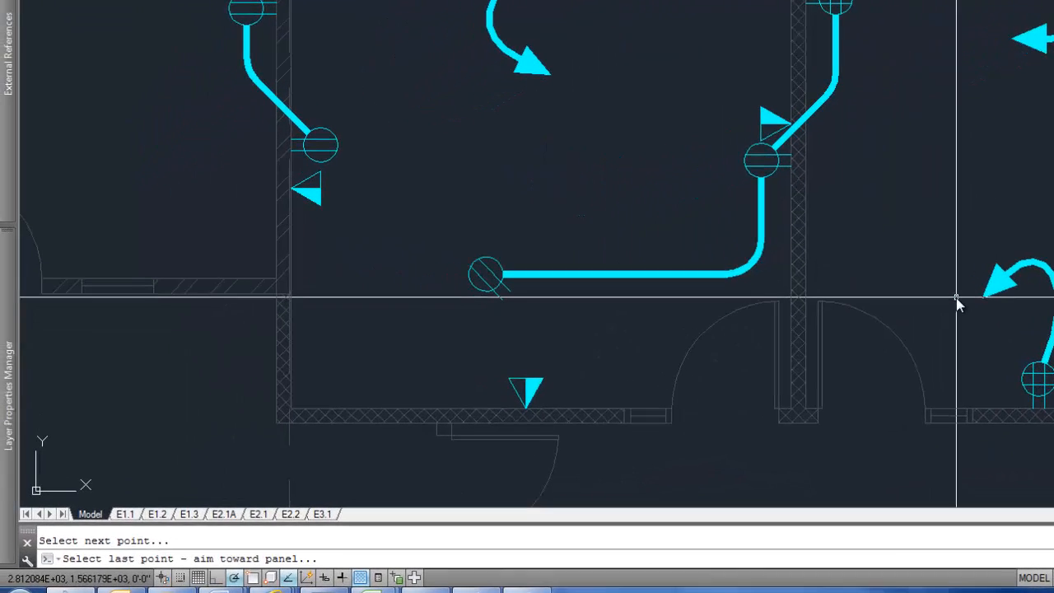
{"action": "left_click", "coordinate": [956, 303]}
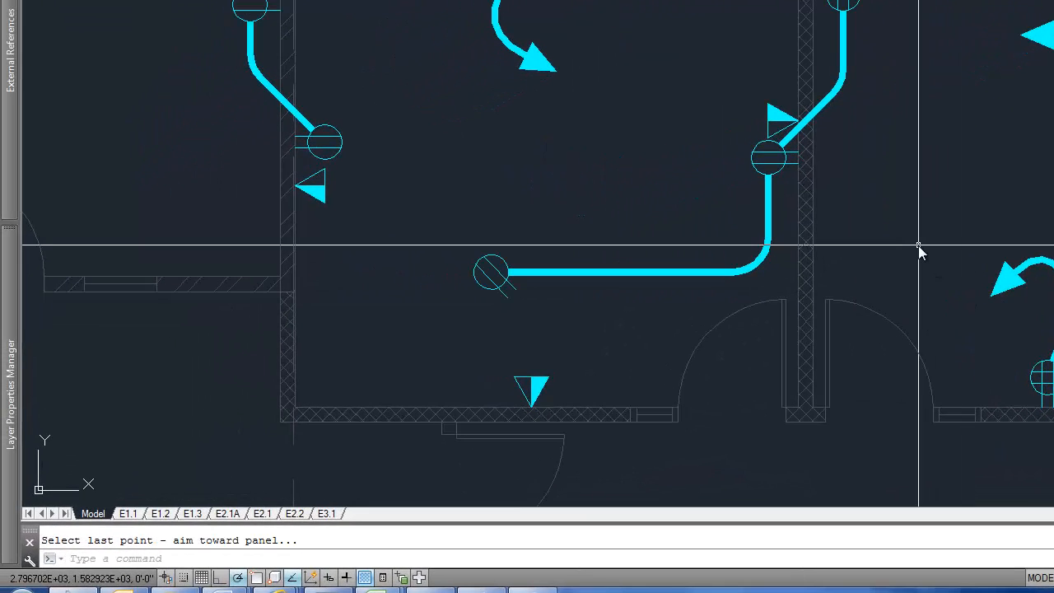